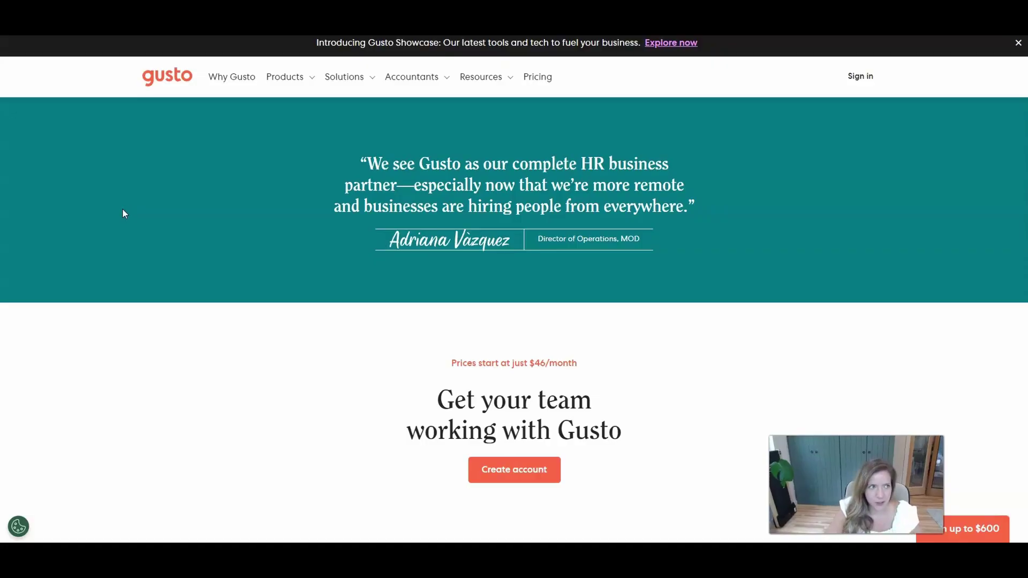
- Start creating a new Gusto account from the home page
{"action": "left_click", "coordinate": [518, 471]}
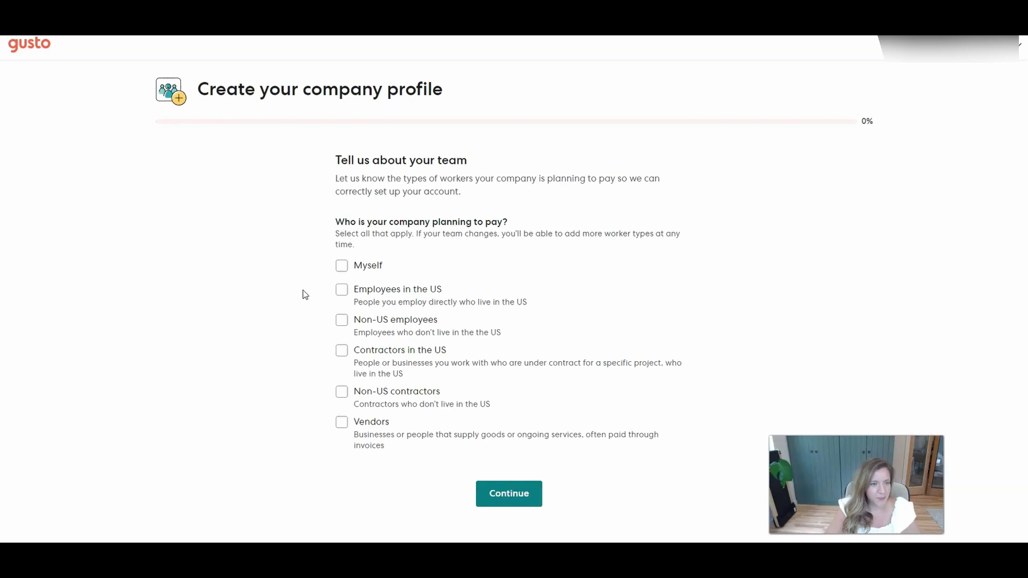
- Indicate the company will pay employees in the US and is new to running payroll
{"action": "left_click", "coordinate": [342, 291]}
{"action": "scroll", "coordinate": [340, 375], "scroll_direction": "down", "scroll_amount": 2}
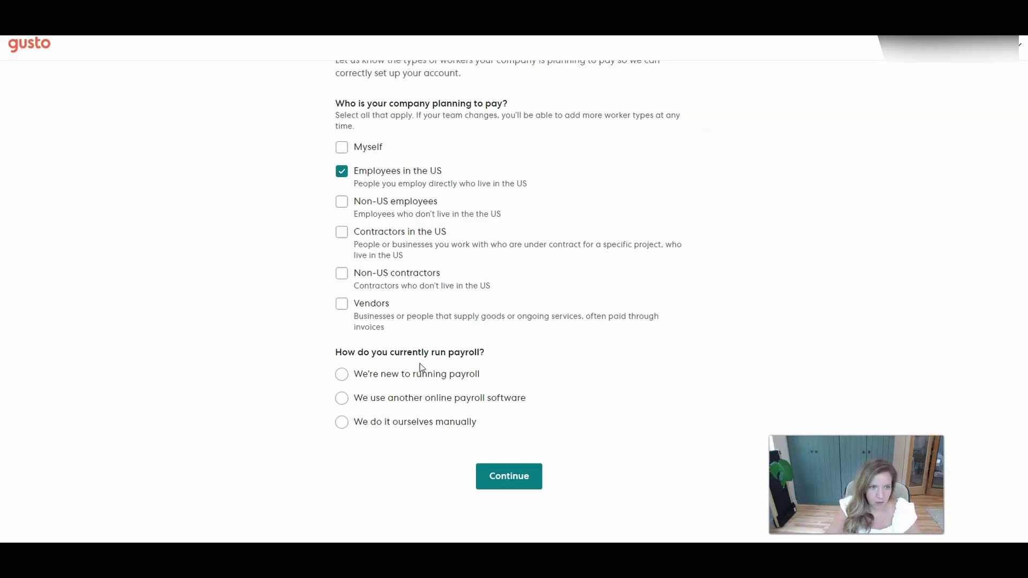
{"action": "left_click", "coordinate": [342, 374]}
- Continue to the mailing address form and begin entering the company's street address
{"action": "left_click", "coordinate": [495, 483]}
{"action": "left_click", "coordinate": [404, 149]}
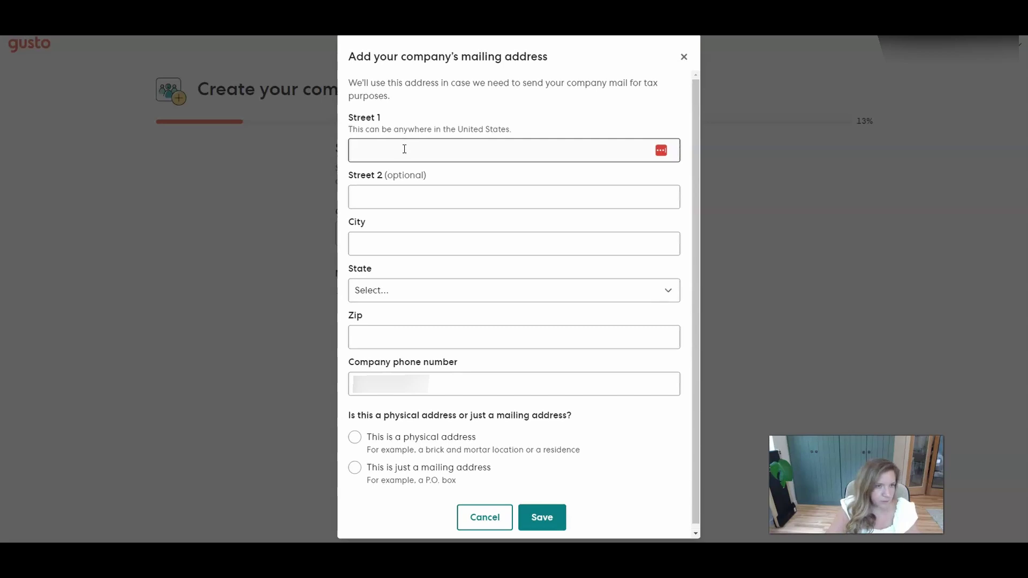
{"action": "left_click", "coordinate": [416, 146]}
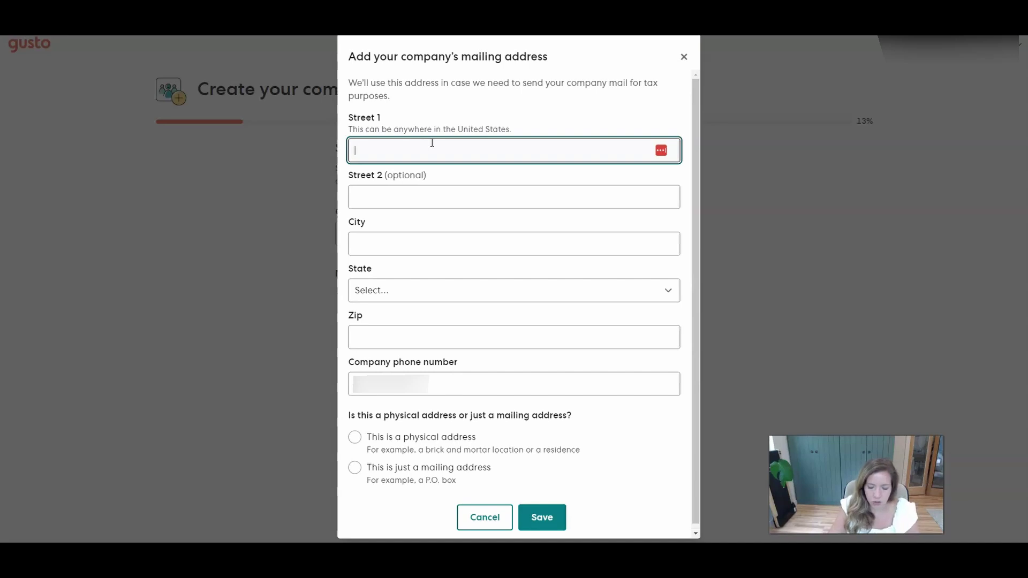
{"action": "type", "text": "56"}
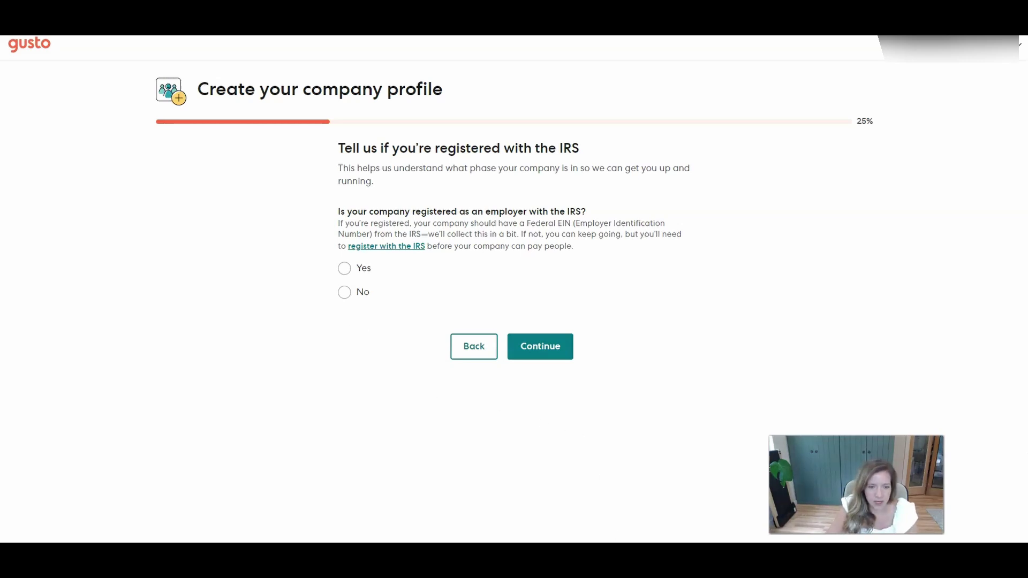
- Switch to the IRS CP 575 A EIN notice in Adobe Acrobat
{"action": "key", "text": "alt+Tab"}
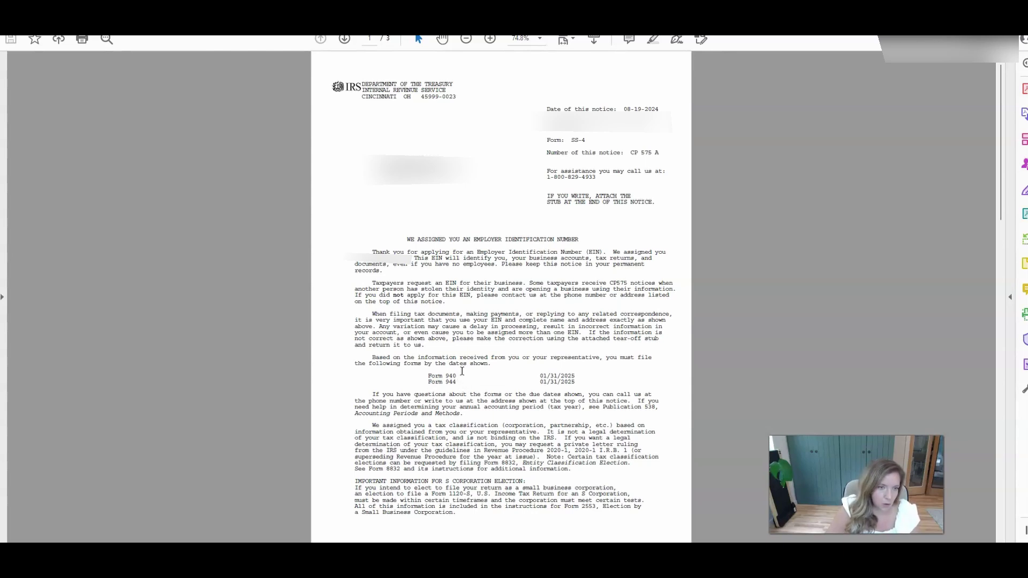
- Check the Form 940 line in the EIN notice, then return to Gusto
{"action": "left_click_drag", "start_coordinate": [419, 394], "coordinate": [428, 376]}
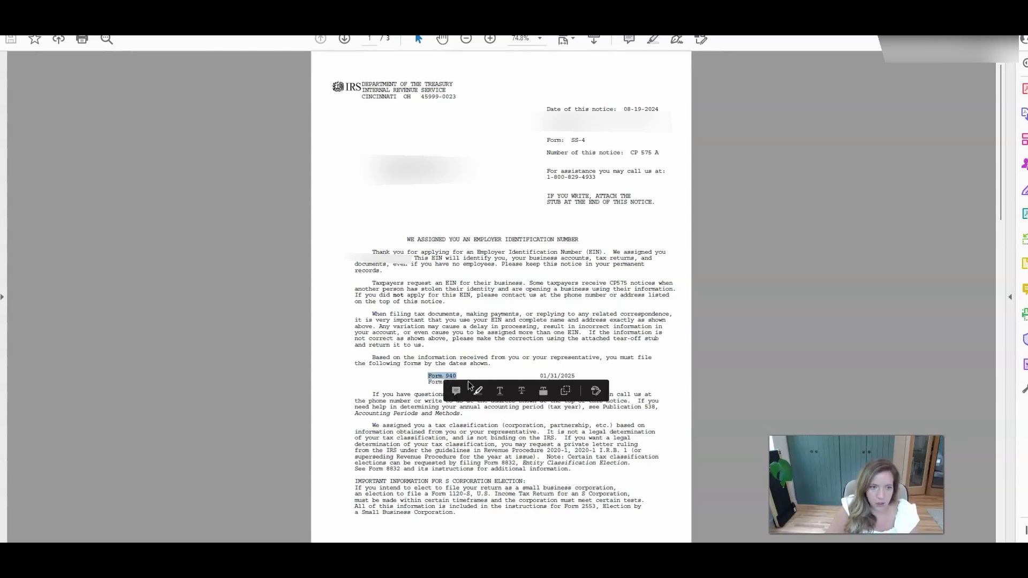
{"action": "left_click", "coordinate": [472, 373]}
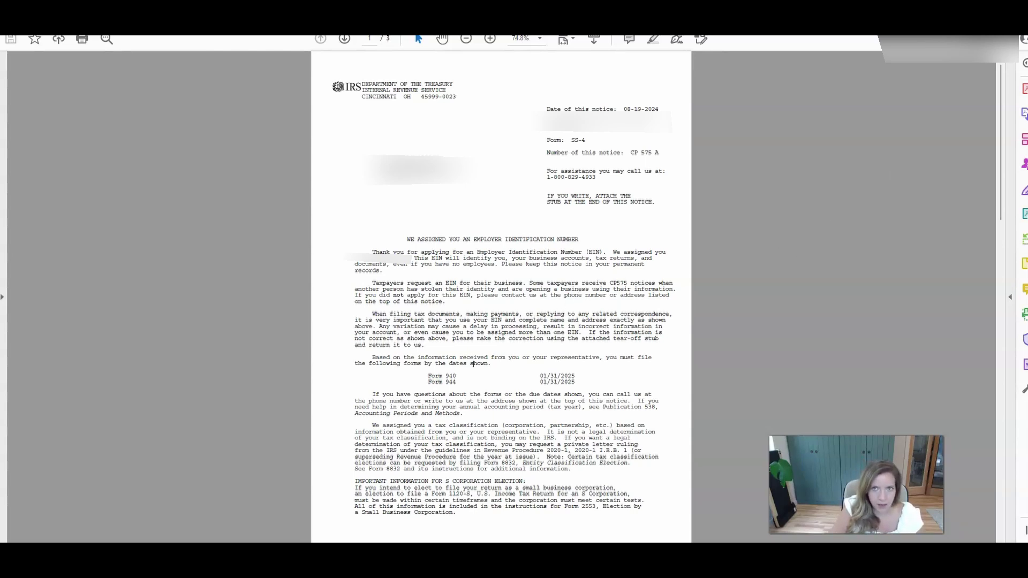
{"action": "key", "text": "alt+Tab"}
- Answer Yes to IRS registration, having a bank account, and having hired employees
{"action": "left_click", "coordinate": [344, 267]}
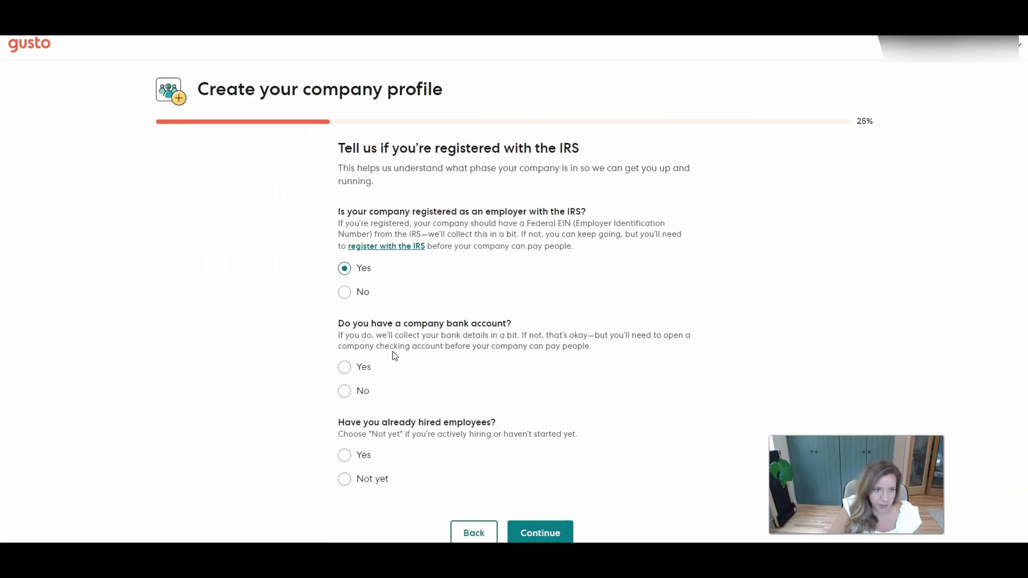
{"action": "left_click", "coordinate": [345, 367]}
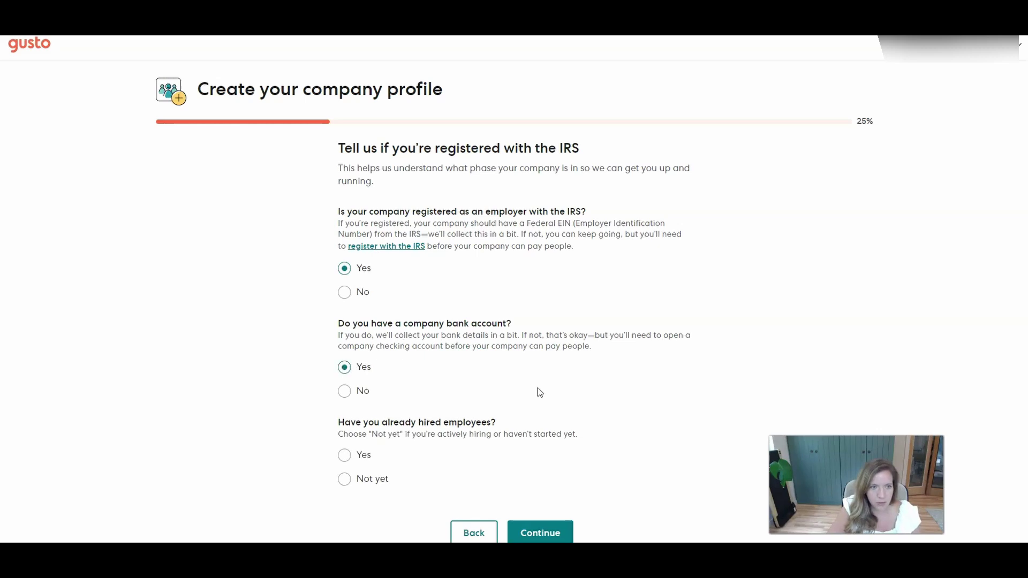
{"action": "scroll", "coordinate": [539, 392], "scroll_direction": "down", "scroll_amount": 1}
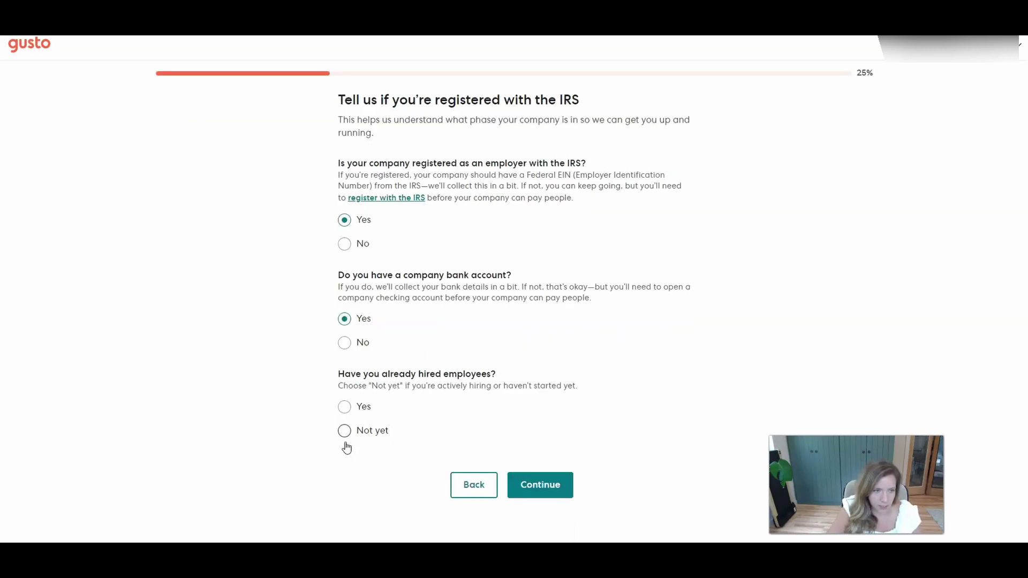
{"action": "left_click", "coordinate": [344, 406]}
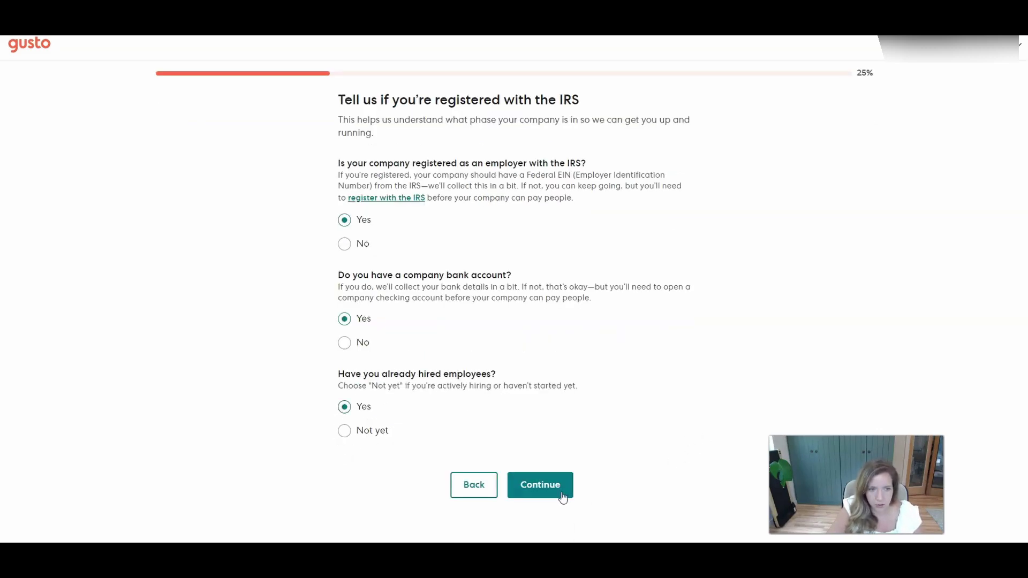
{"action": "left_click", "coordinate": [540, 485]}
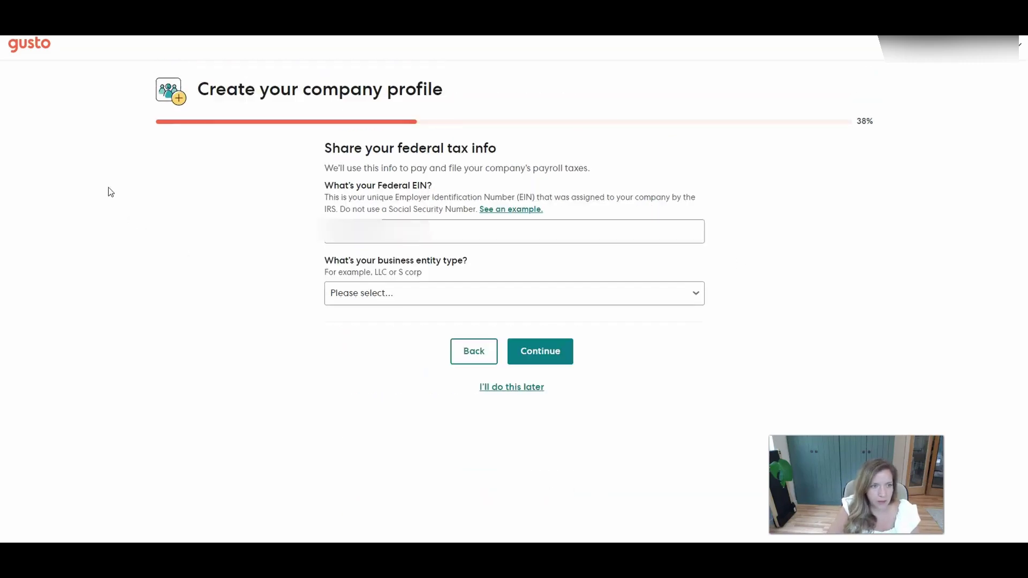
- Set federal tax info: LLC entity, legal name, Form 944, industry Other Individual and Family Services
{"action": "left_click", "coordinate": [625, 297]}
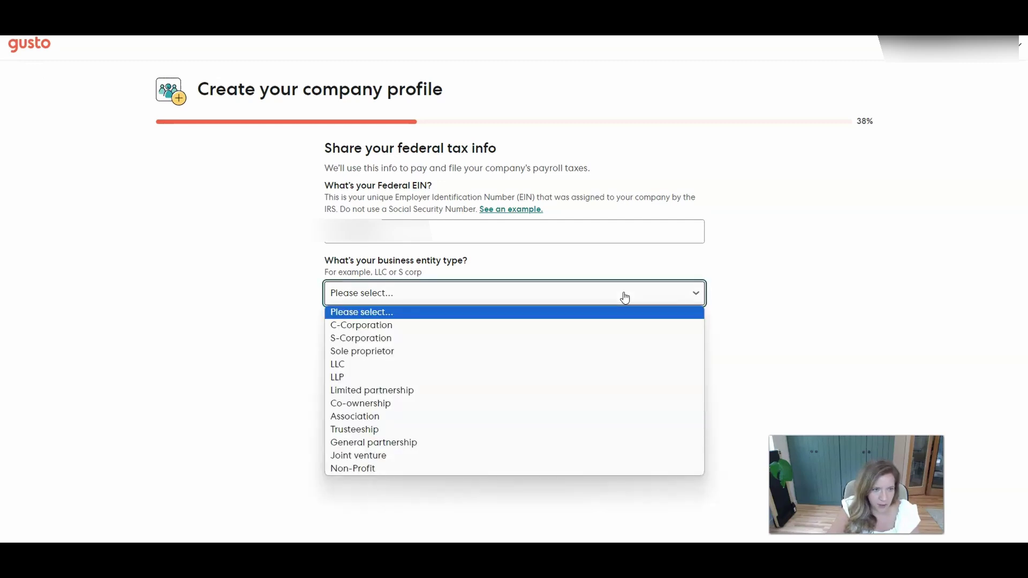
{"action": "left_click", "coordinate": [350, 364]}
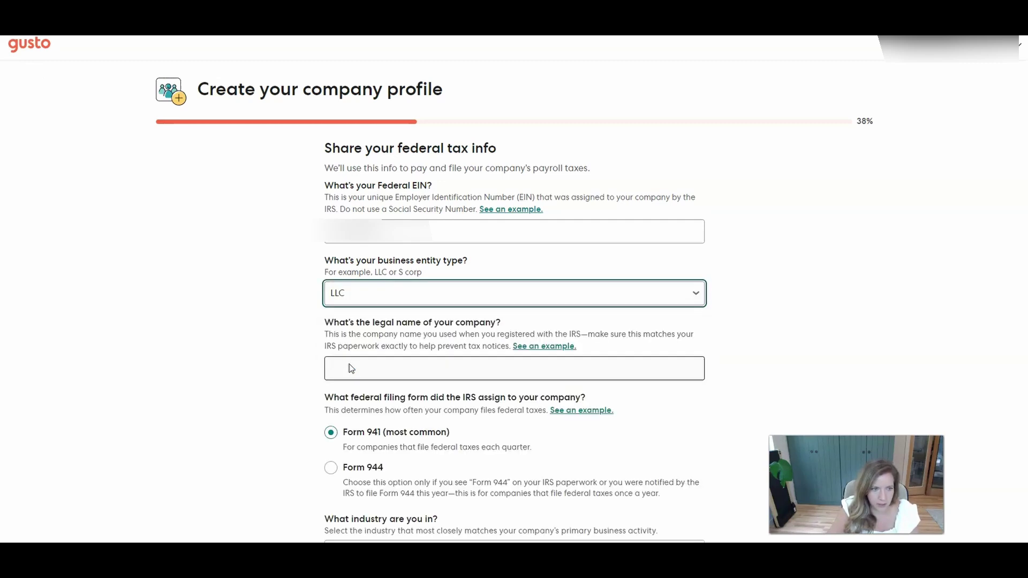
{"action": "left_click", "coordinate": [396, 369]}
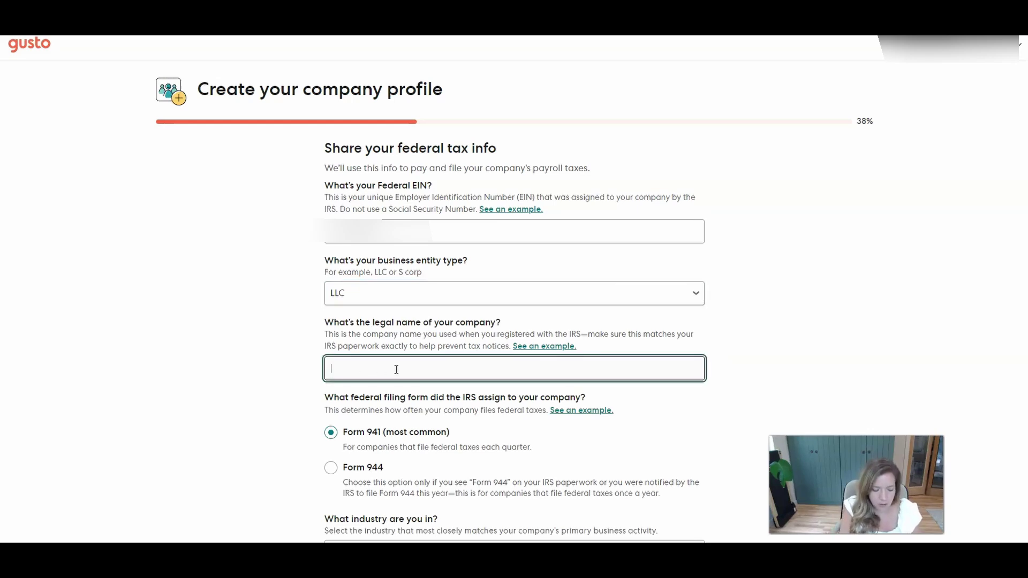
{"action": "left_click", "coordinate": [331, 469]}
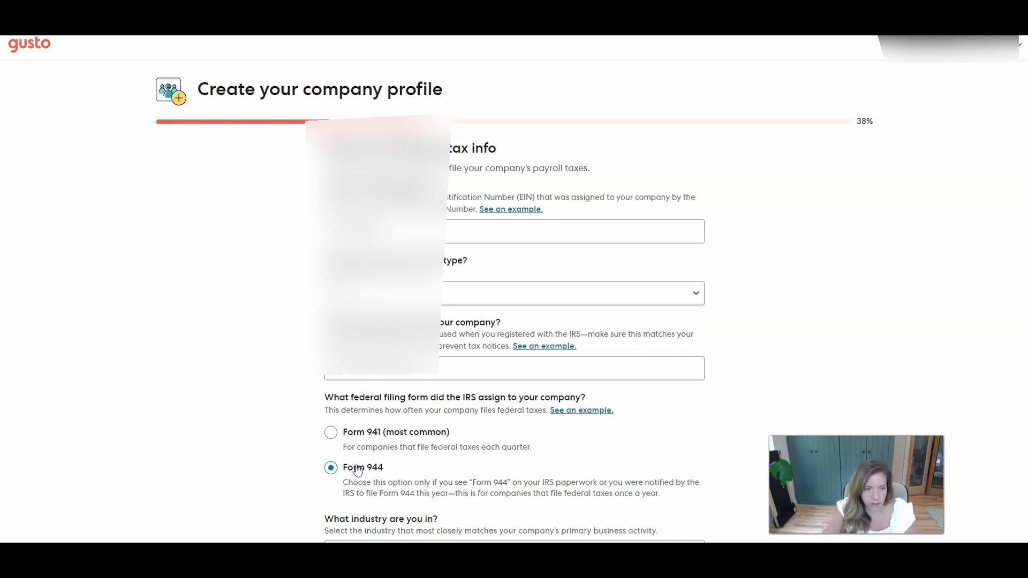
{"action": "scroll", "coordinate": [361, 455], "scroll_direction": "down", "scroll_amount": 2}
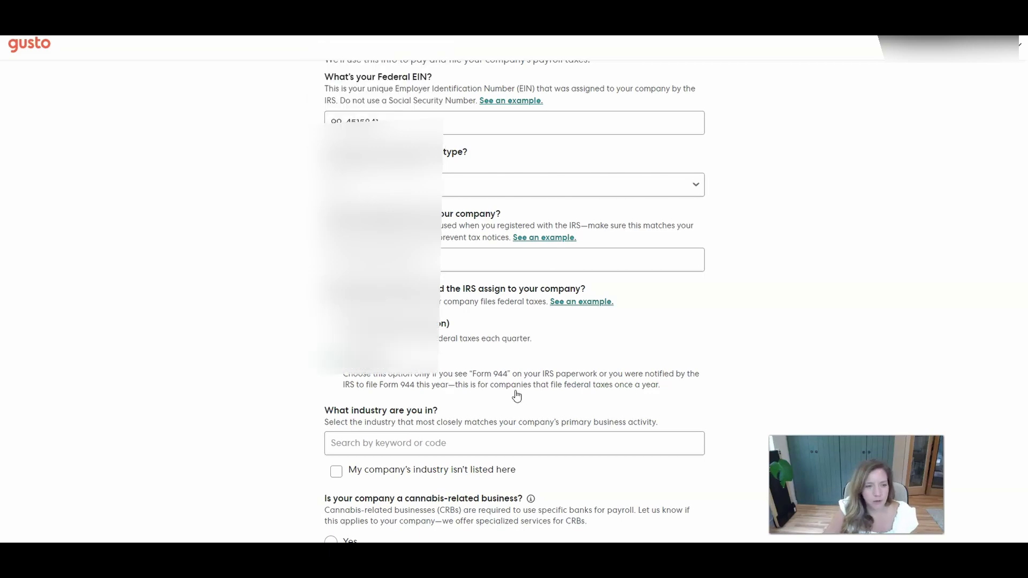
{"action": "left_click", "coordinate": [470, 440]}
{"action": "type", "text": "individual"}
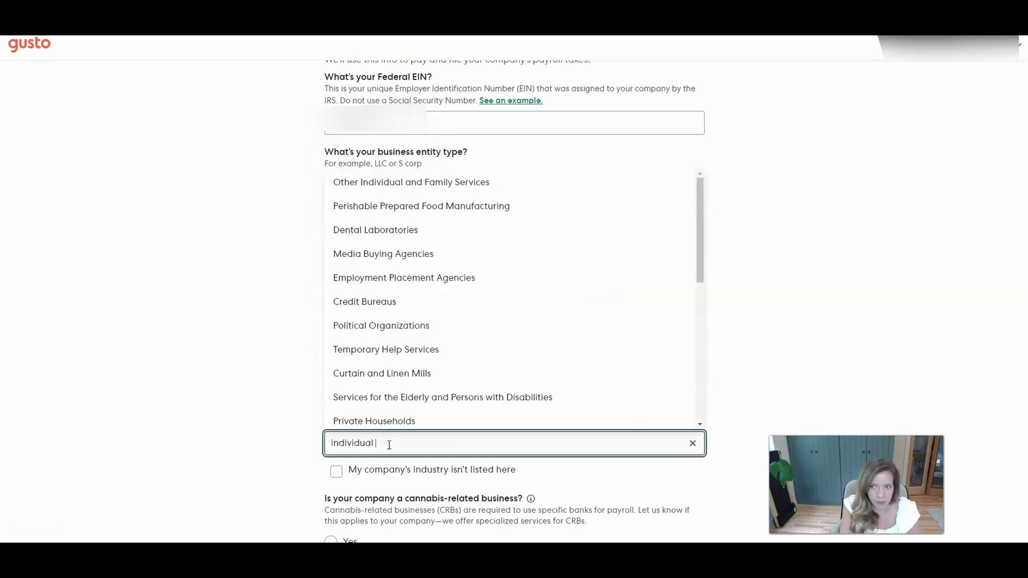
{"action": "type", "text": " and family"}
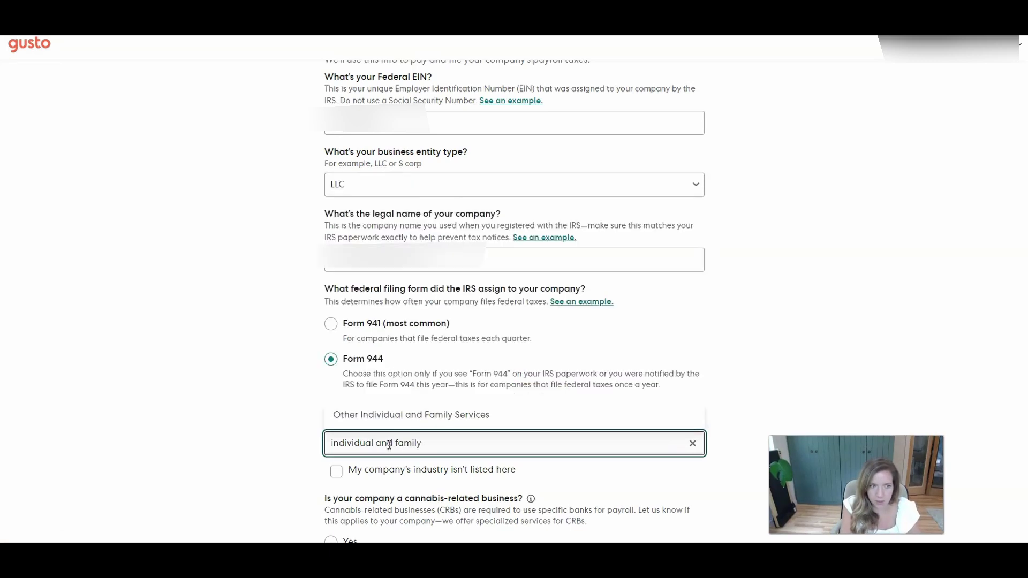
{"action": "left_click", "coordinate": [475, 416]}
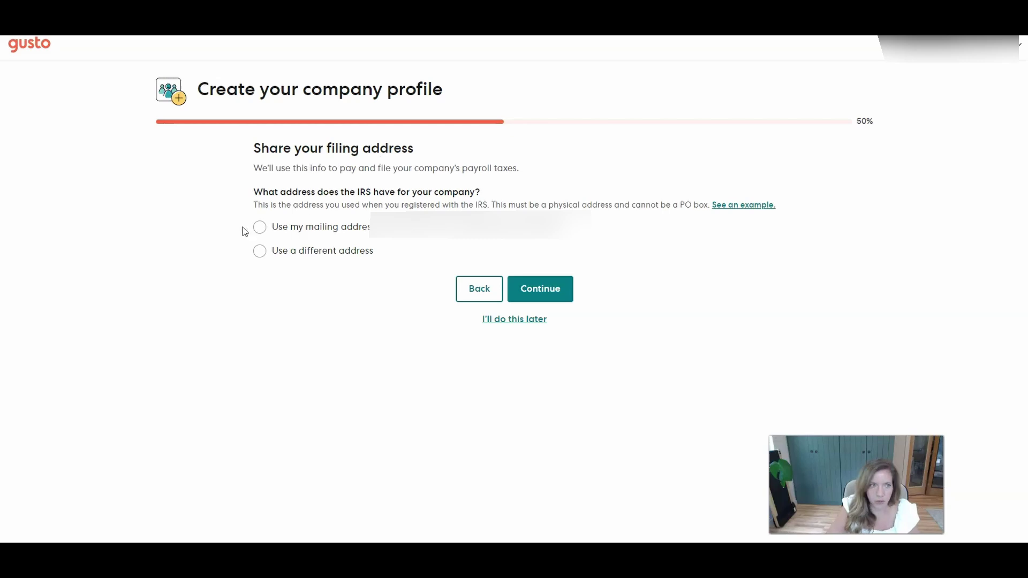
- Use the company mailing address as the IRS filing address
{"action": "left_click", "coordinate": [260, 228]}
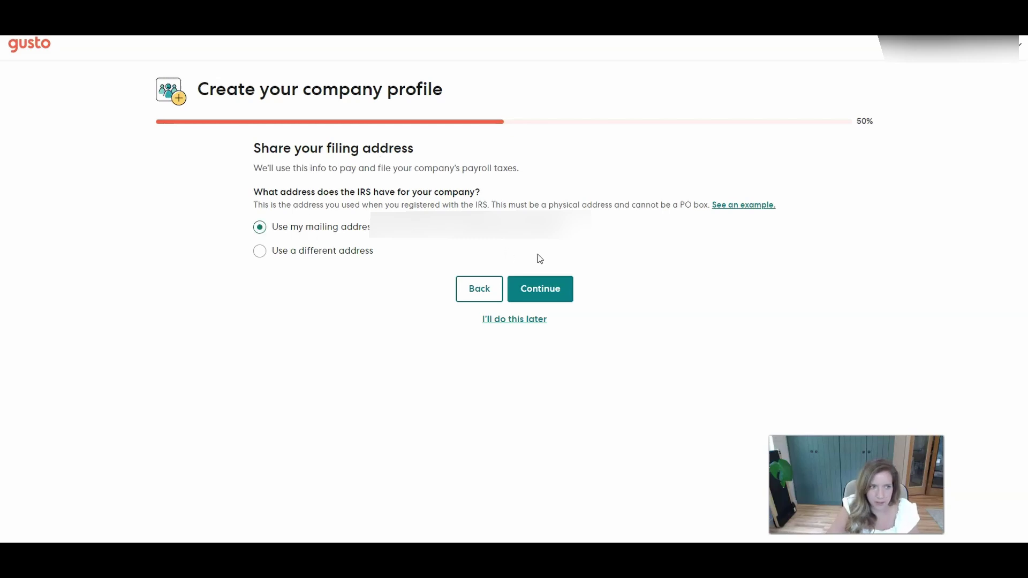
{"action": "left_click", "coordinate": [541, 291]}
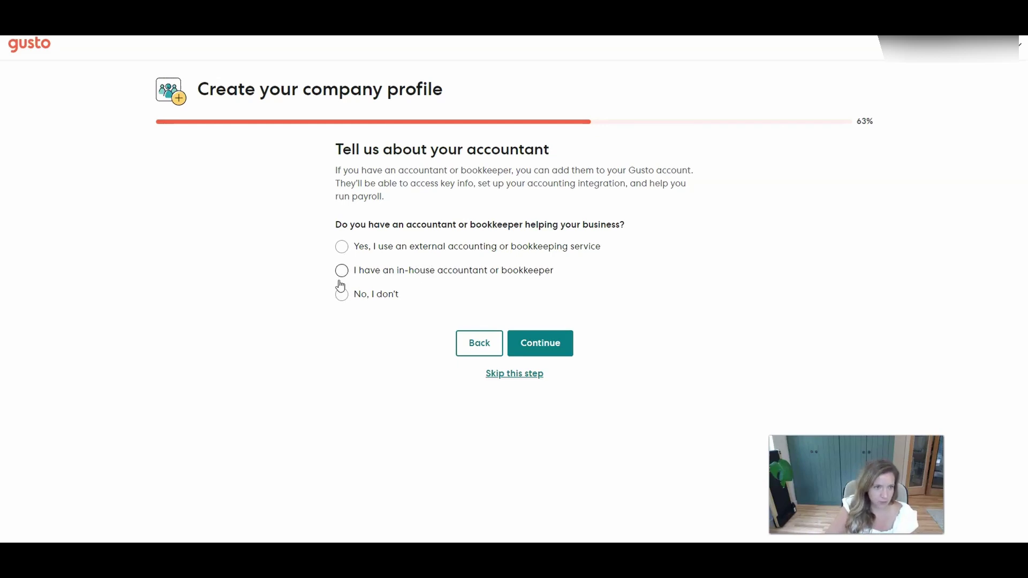
- Skip the accountant question and decline offering or contributing to health insurance
{"action": "left_click", "coordinate": [508, 373]}
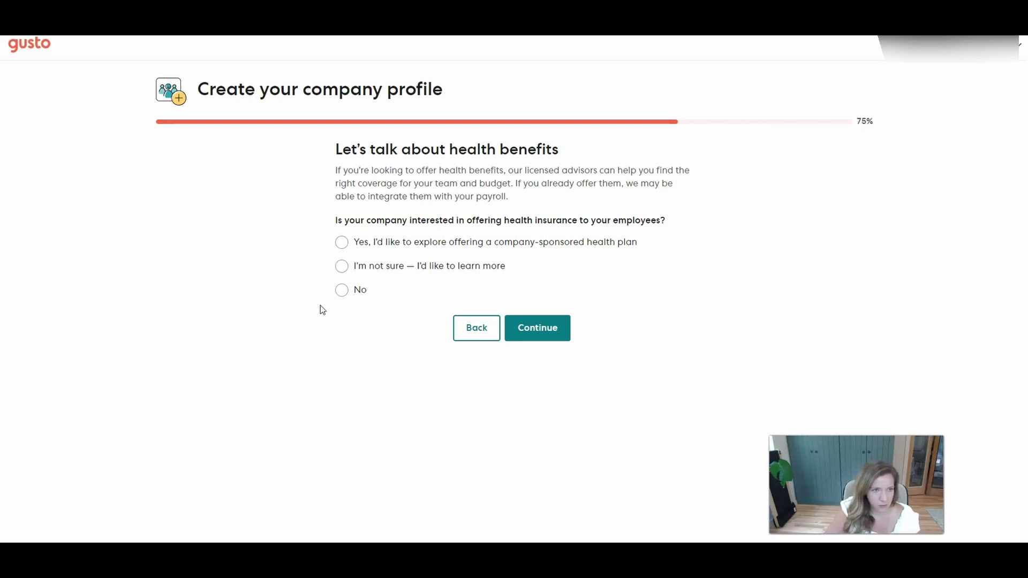
{"action": "left_click", "coordinate": [339, 290]}
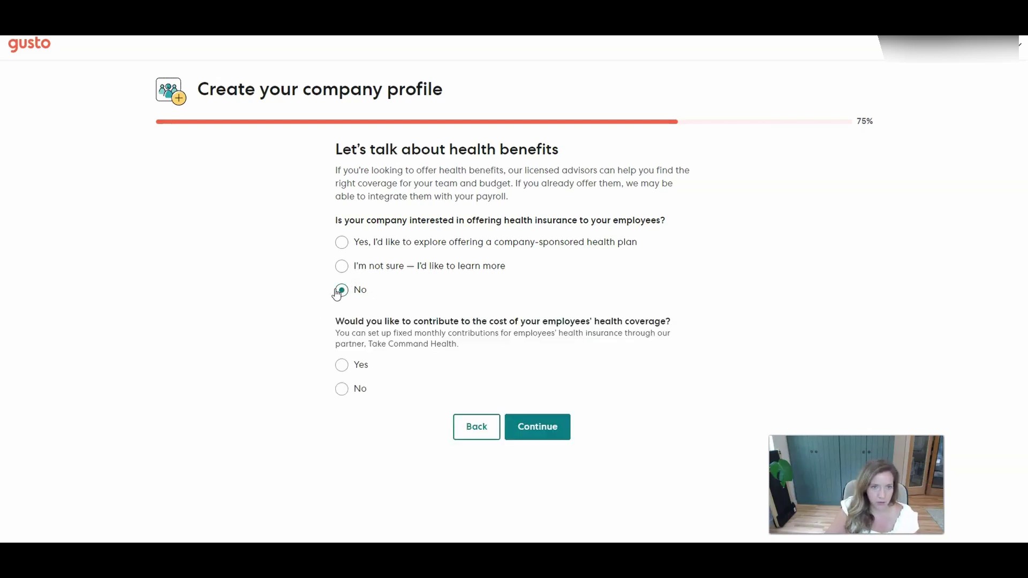
{"action": "left_click", "coordinate": [342, 390]}
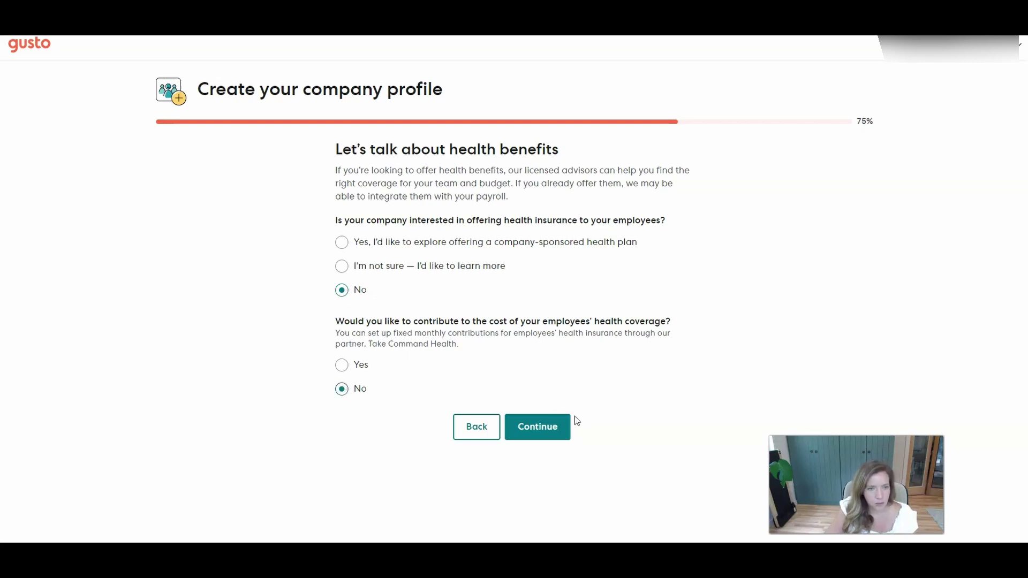
{"action": "left_click", "coordinate": [552, 434]}
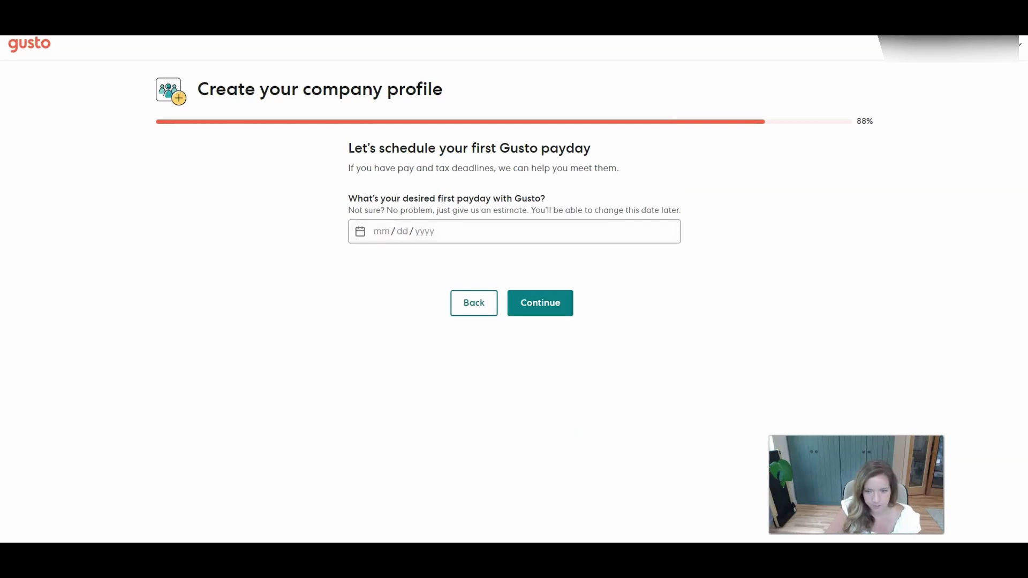
- Set the first payday to 10/01/2024
{"action": "left_click", "coordinate": [664, 232]}
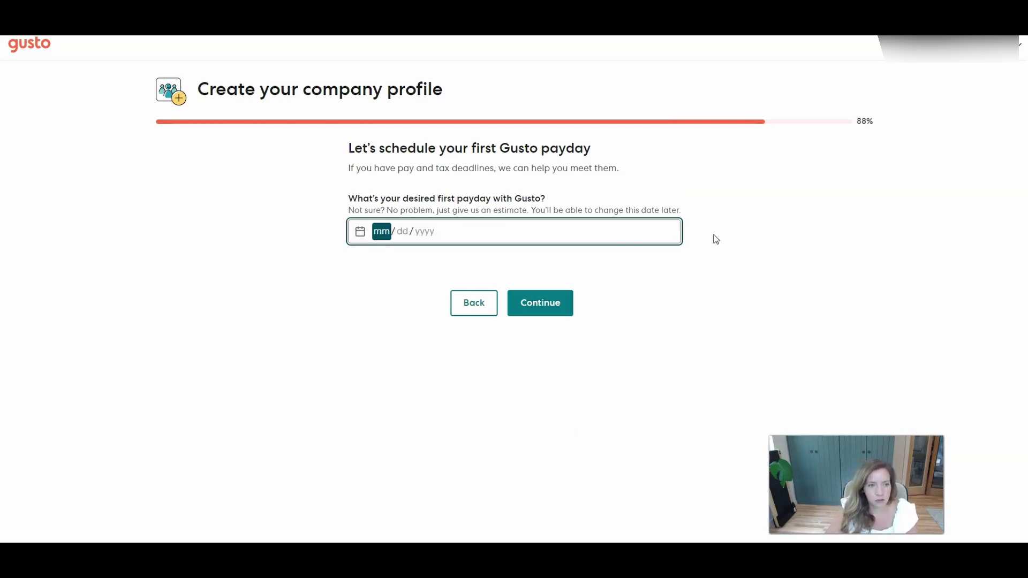
{"action": "type", "text": "10012024"}
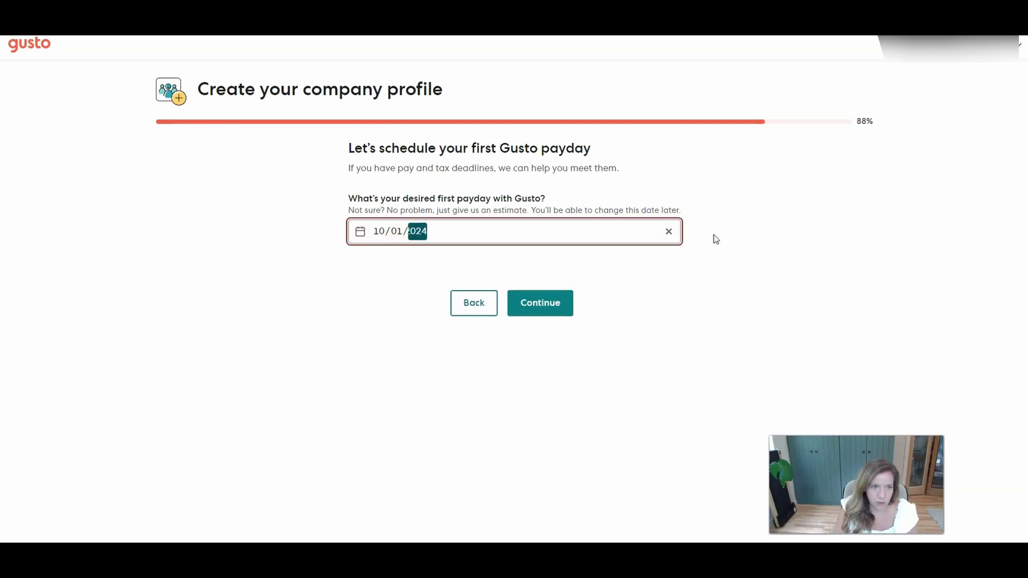
{"action": "left_click", "coordinate": [542, 306]}
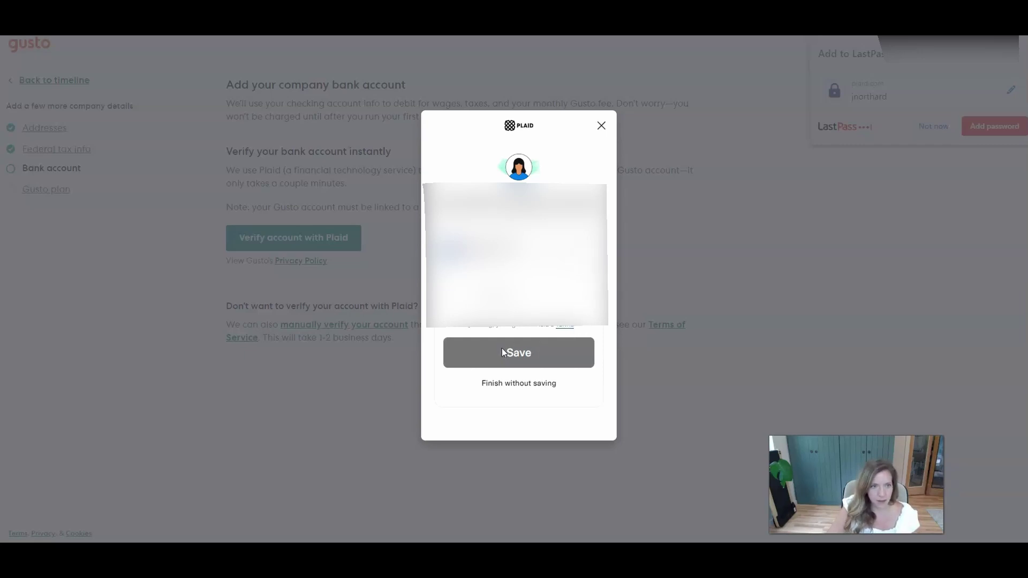
- Save and finish the Plaid bank account verification
{"action": "left_click", "coordinate": [520, 355]}
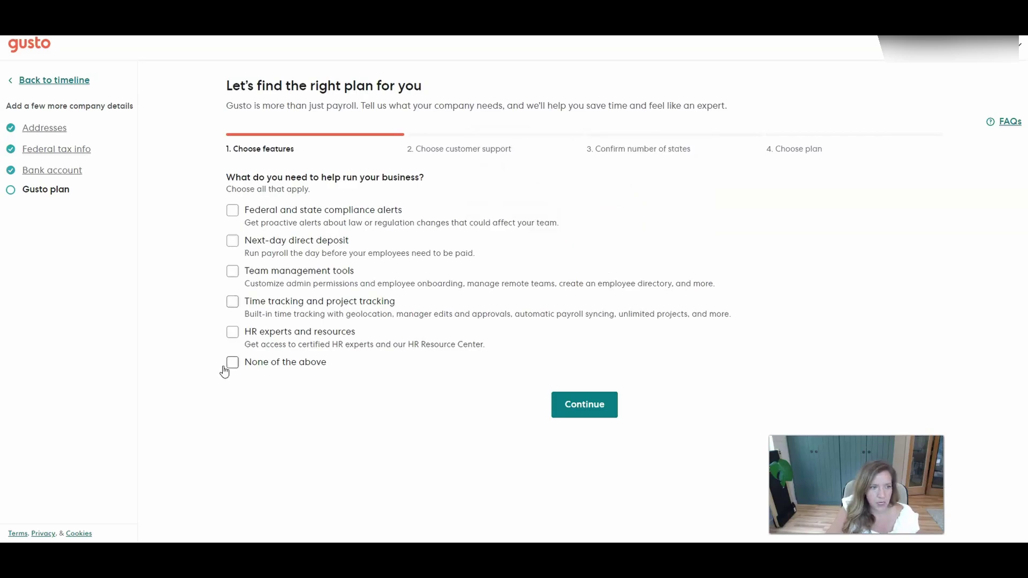
- Answer the plan questions: no extra features, chat support, payroll in 1 state
{"action": "left_click", "coordinate": [232, 363]}
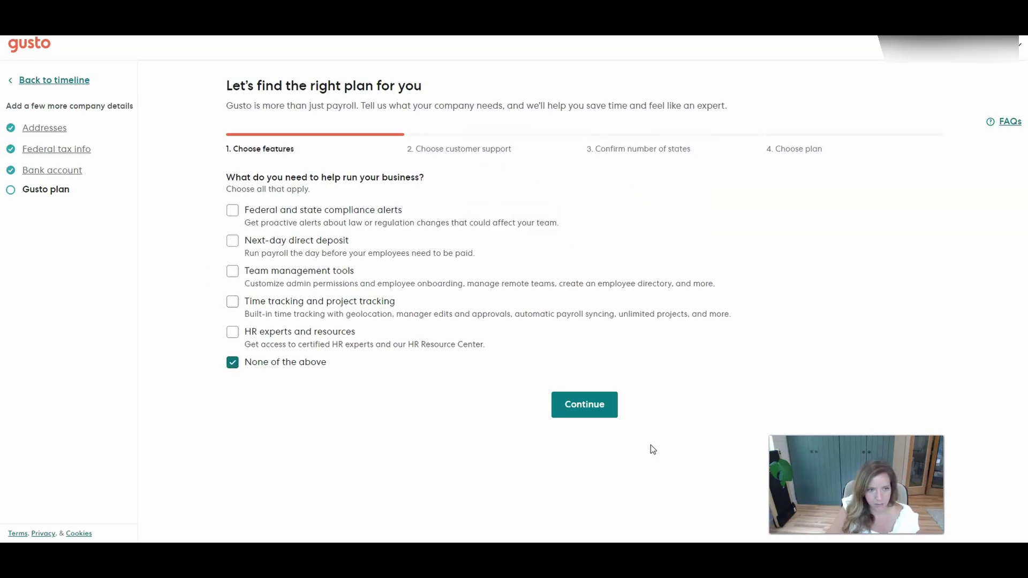
{"action": "left_click", "coordinate": [603, 406]}
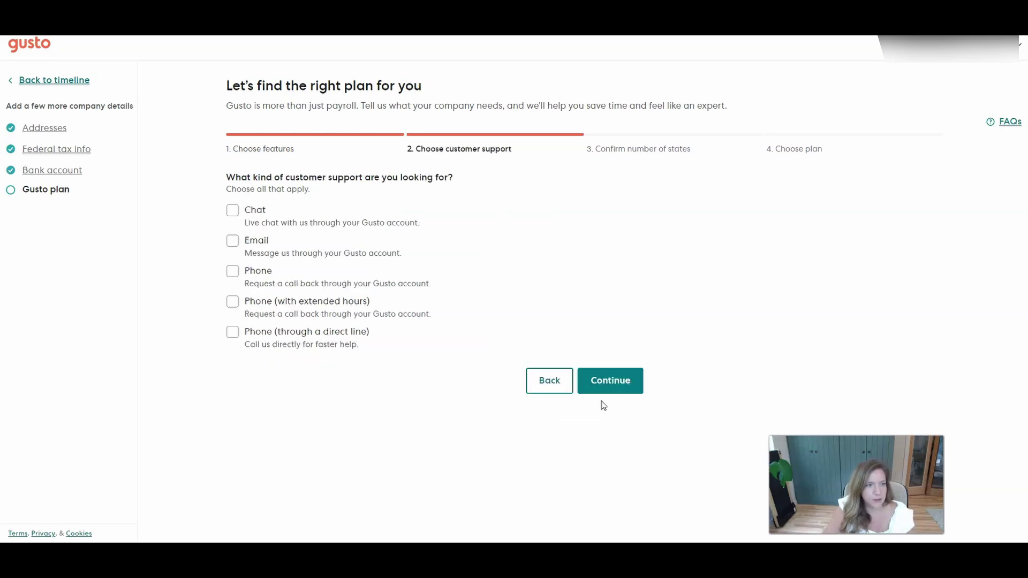
{"action": "left_click", "coordinate": [233, 210]}
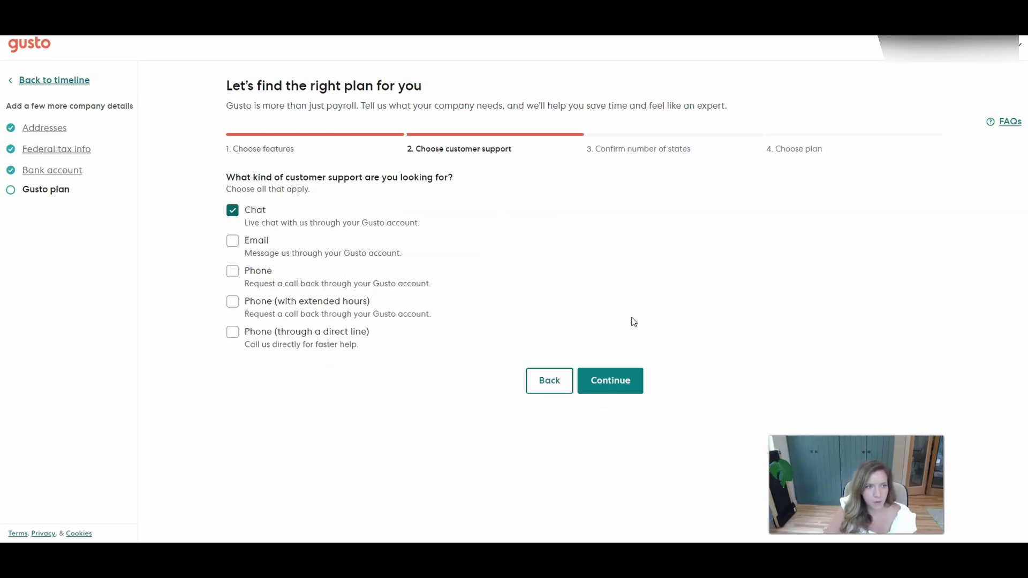
{"action": "left_click", "coordinate": [609, 383]}
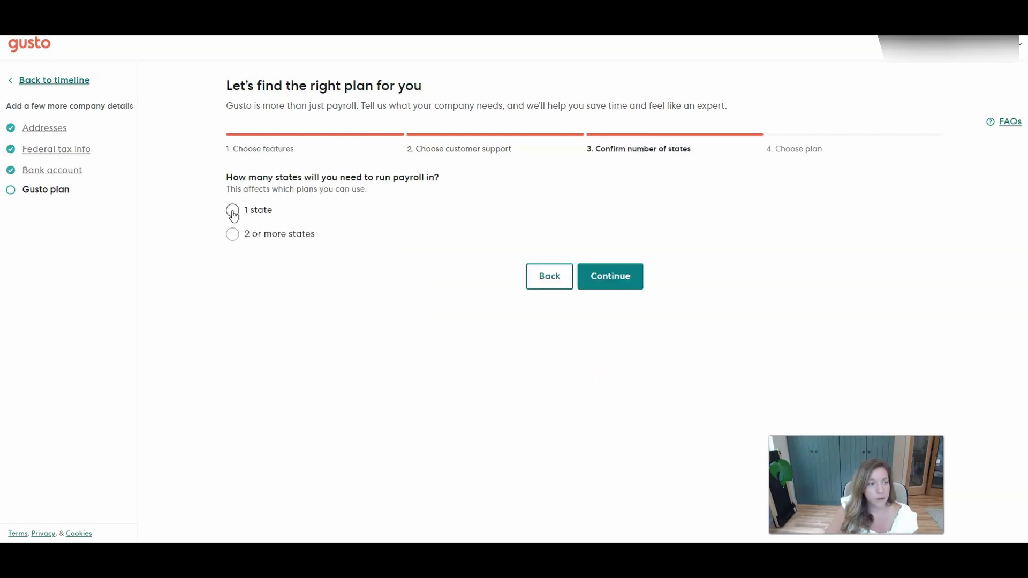
{"action": "left_click", "coordinate": [233, 212]}
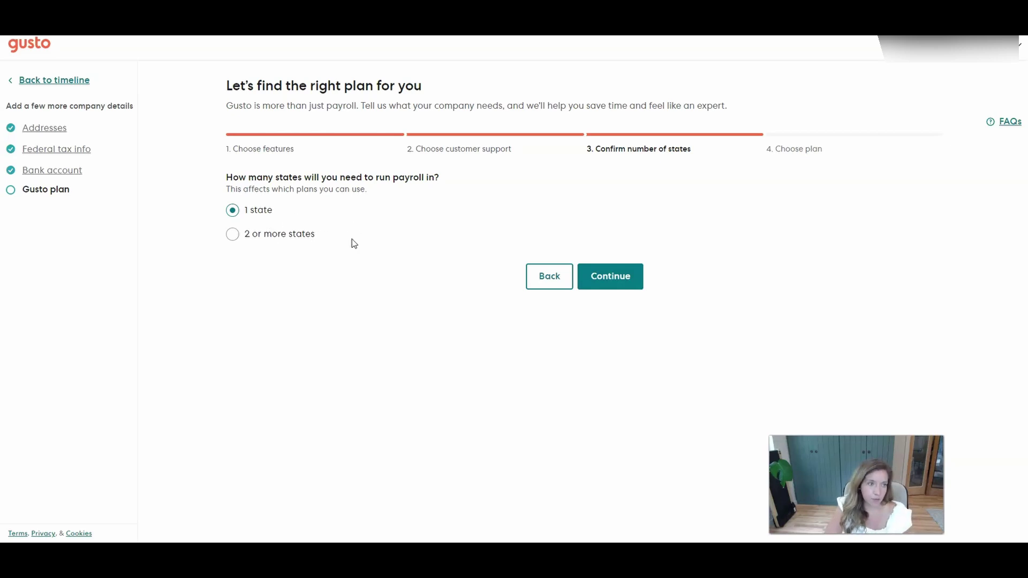
{"action": "left_click", "coordinate": [630, 277]}
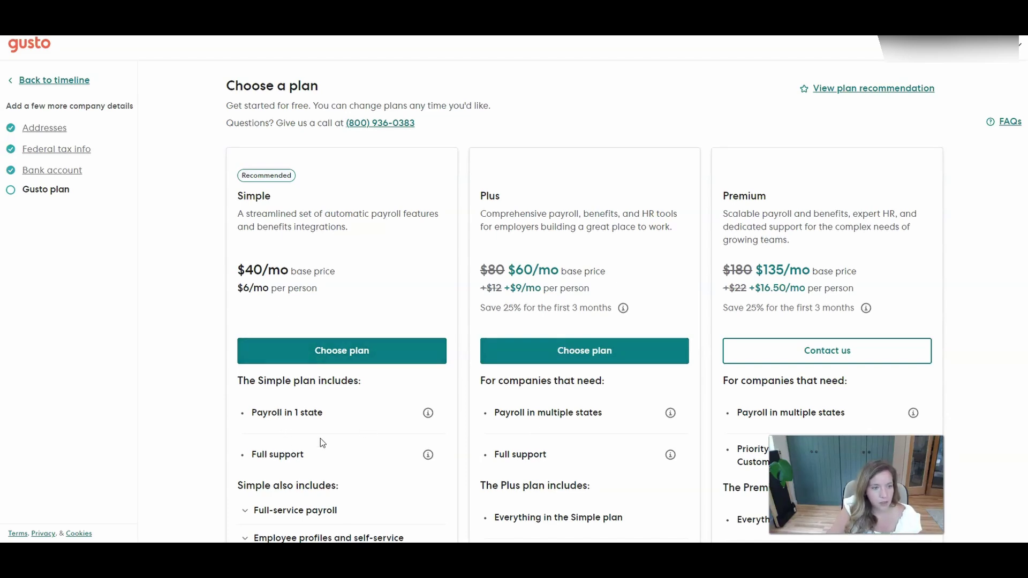
- Review the plan options and choose the Simple plan
{"action": "scroll", "coordinate": [319, 434], "scroll_direction": "down", "scroll_amount": 7}
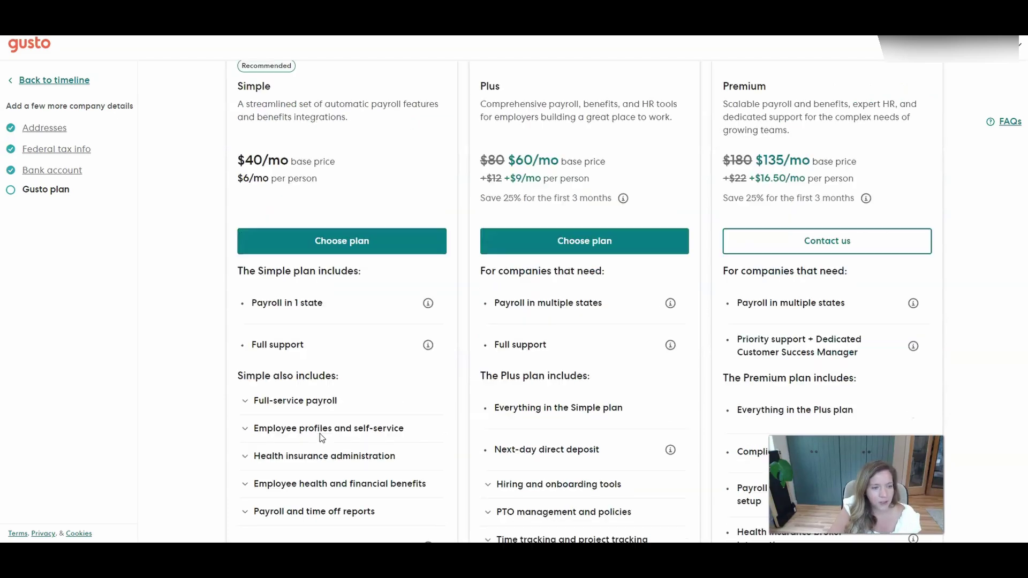
{"action": "scroll", "coordinate": [319, 434], "scroll_direction": "down", "scroll_amount": 1}
{"action": "scroll", "coordinate": [396, 336], "scroll_direction": "up", "scroll_amount": 8}
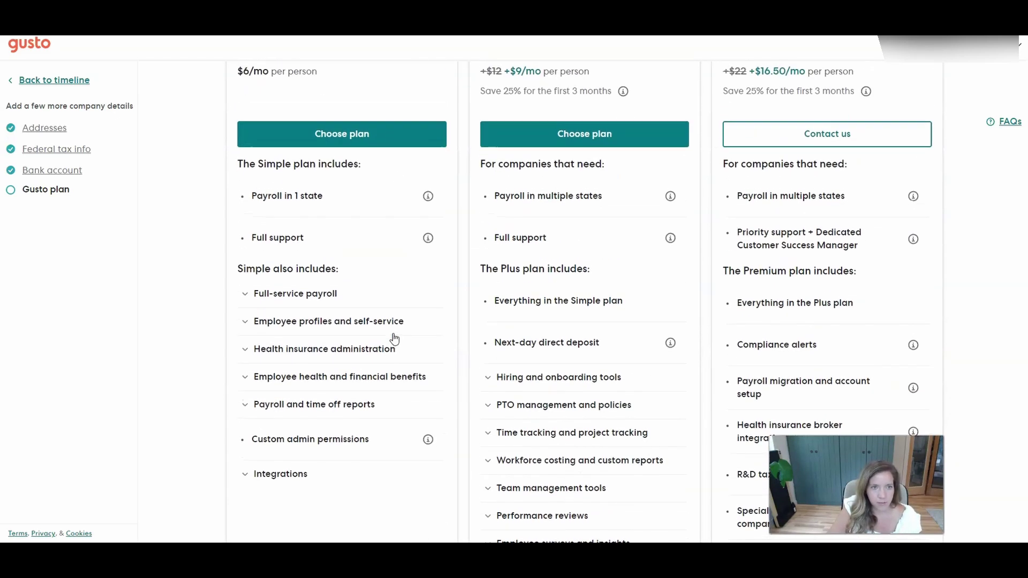
{"action": "left_click", "coordinate": [361, 351]}
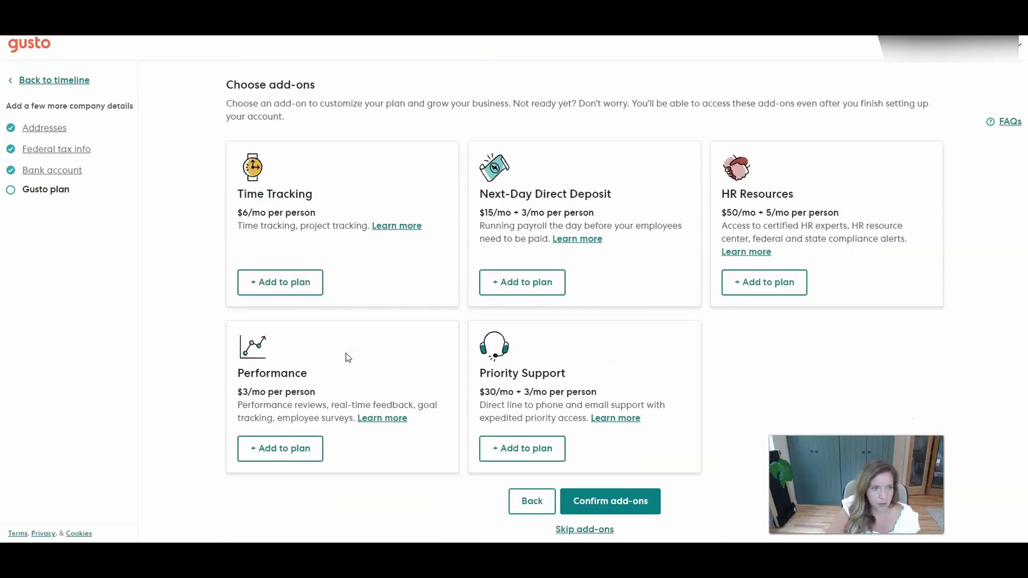
- Skip all add-ons and keep 2-day direct deposit
{"action": "left_click", "coordinate": [584, 529]}
{"action": "left_click", "coordinate": [584, 401]}
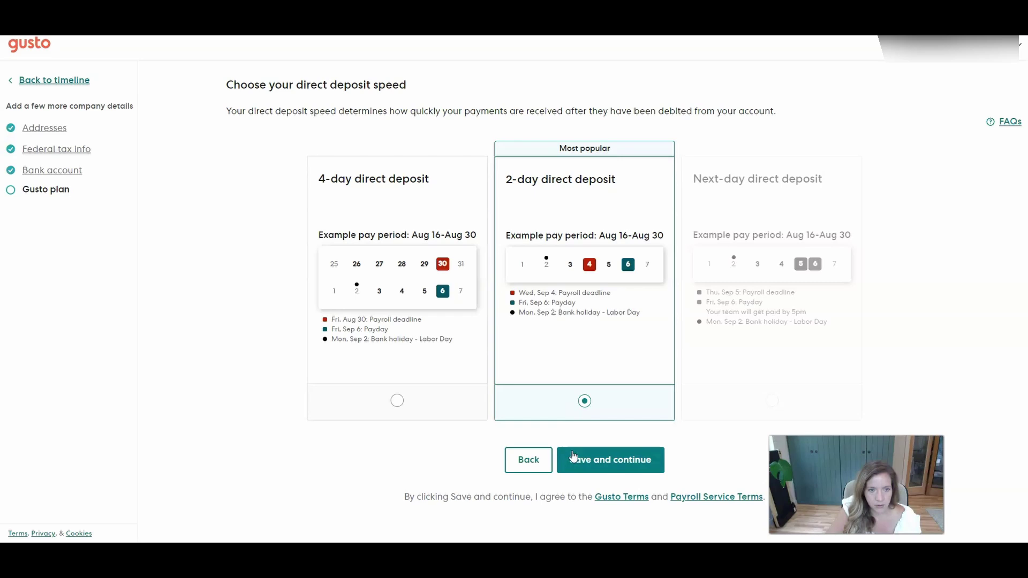
{"action": "left_click", "coordinate": [607, 464]}
- Choose to add employees one at a time and continue to the new employee form
{"action": "left_click", "coordinate": [249, 306]}
{"action": "left_click", "coordinate": [339, 513]}
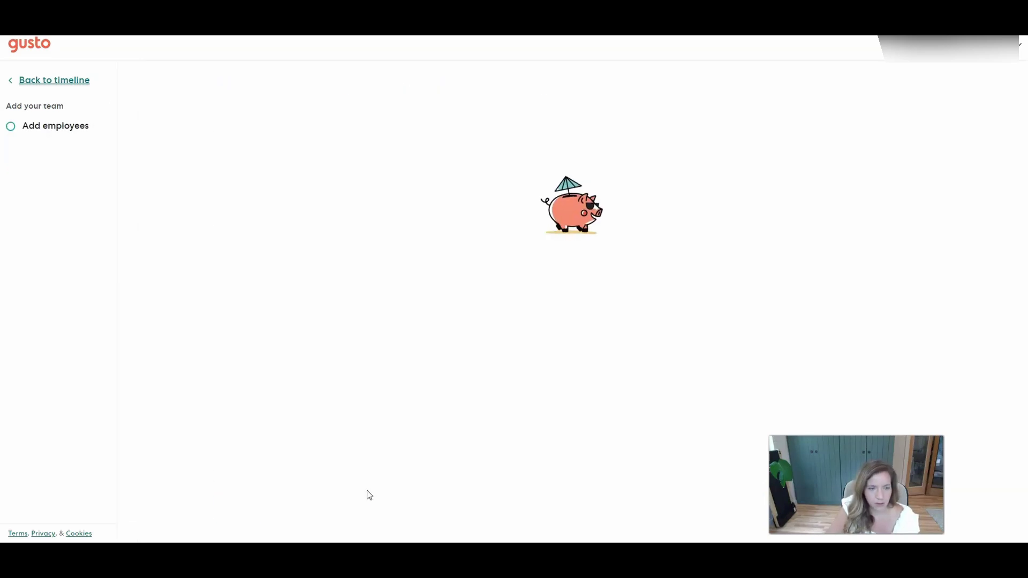
{"action": "left_click", "coordinate": [405, 272]}
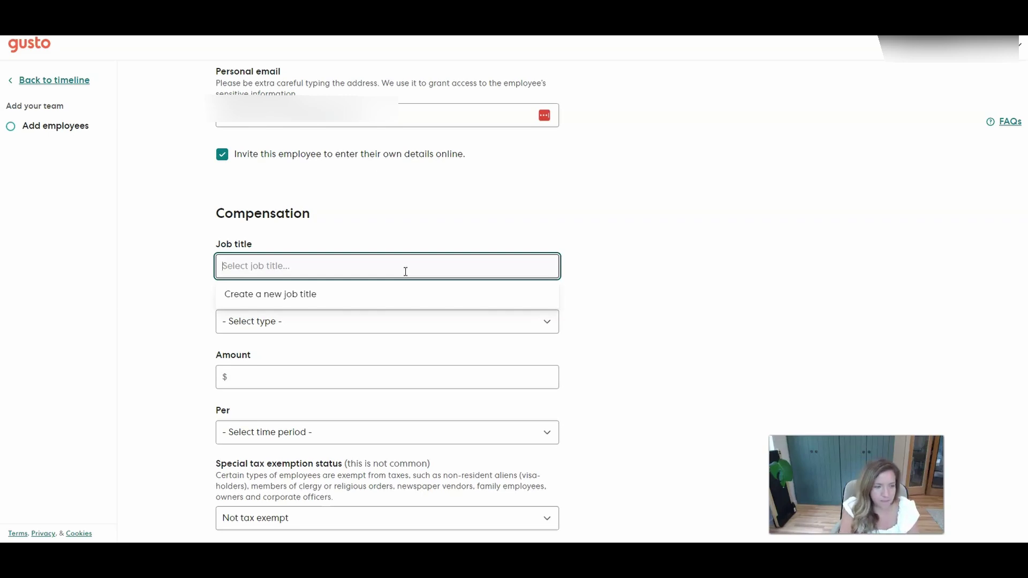
- Set the job title to Office Assistant, paid by the hour at $15 per hour
{"action": "type", "text": "Offic"}
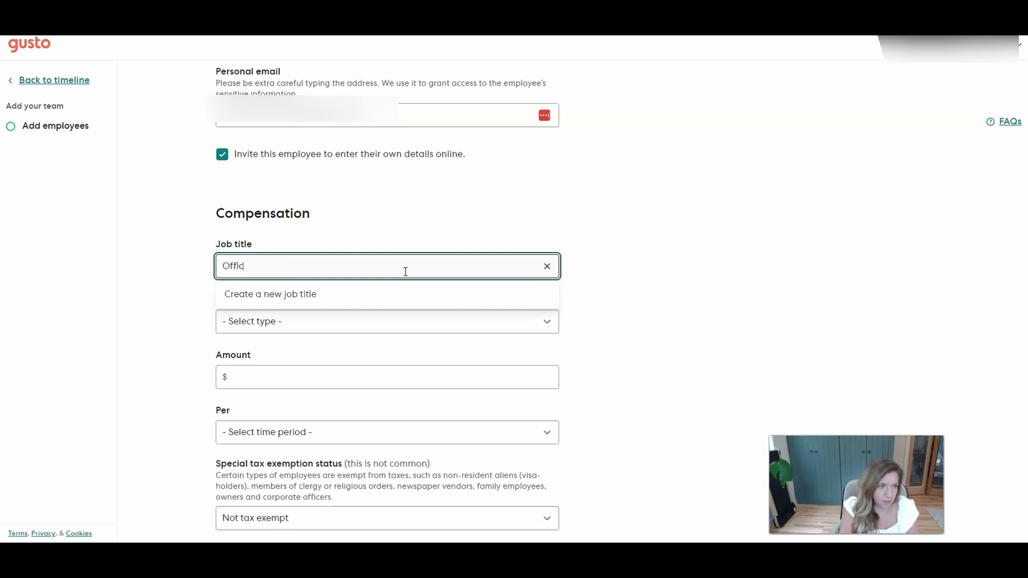
{"action": "type", "text": "e Assistant"}
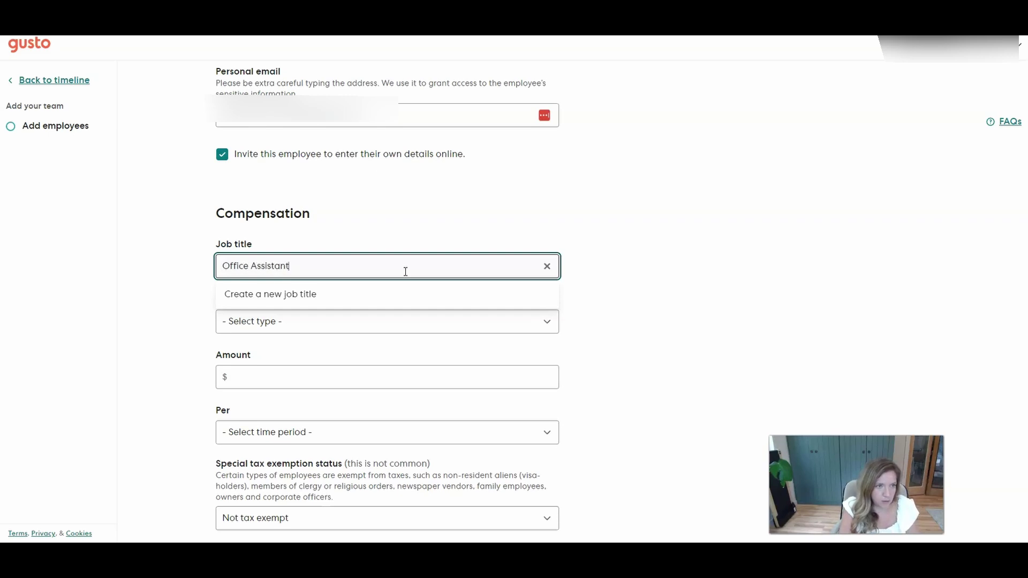
{"action": "left_click", "coordinate": [624, 287]}
{"action": "left_click", "coordinate": [321, 321]}
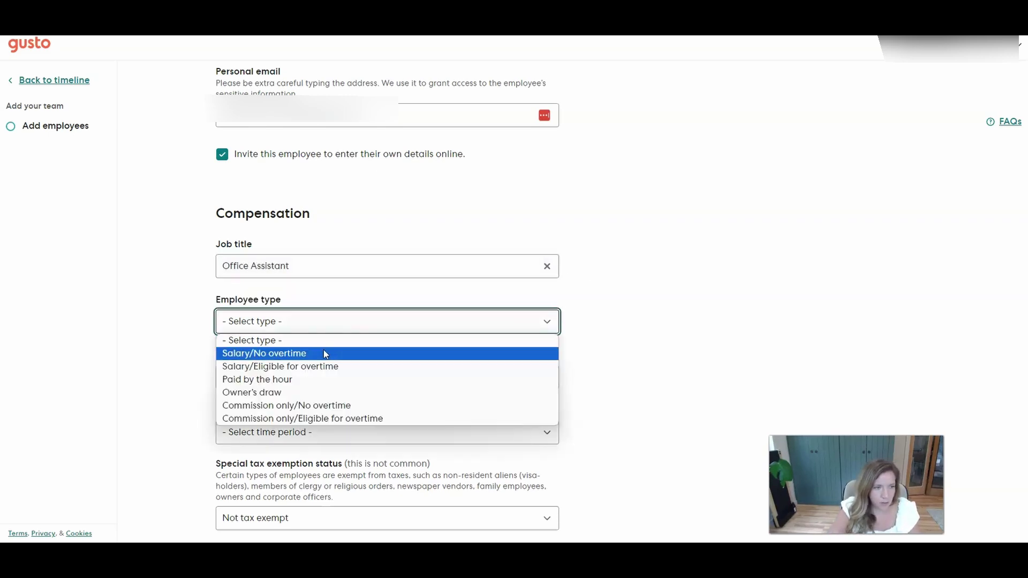
{"action": "left_click", "coordinate": [310, 382]}
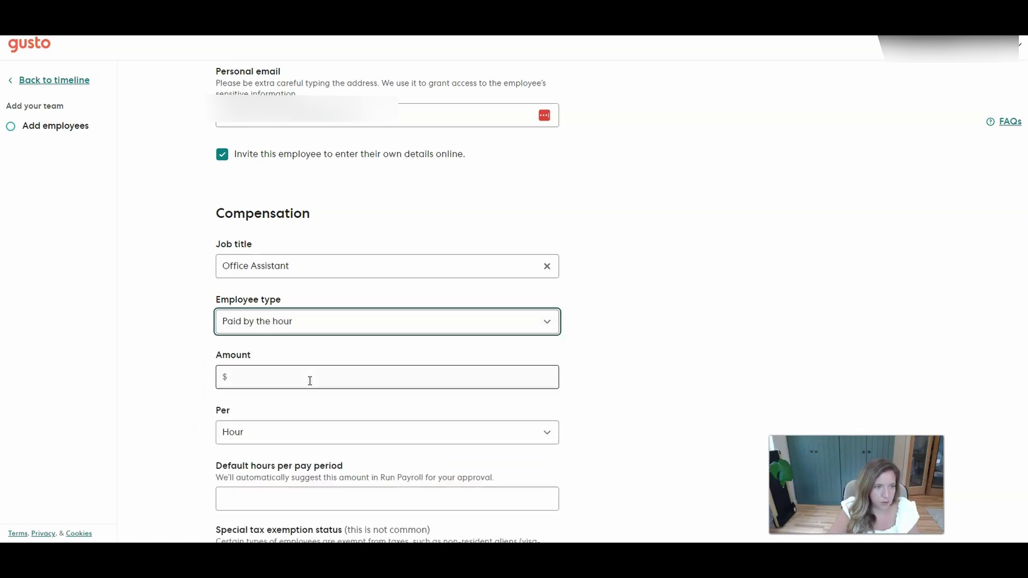
{"action": "left_click", "coordinate": [312, 377]}
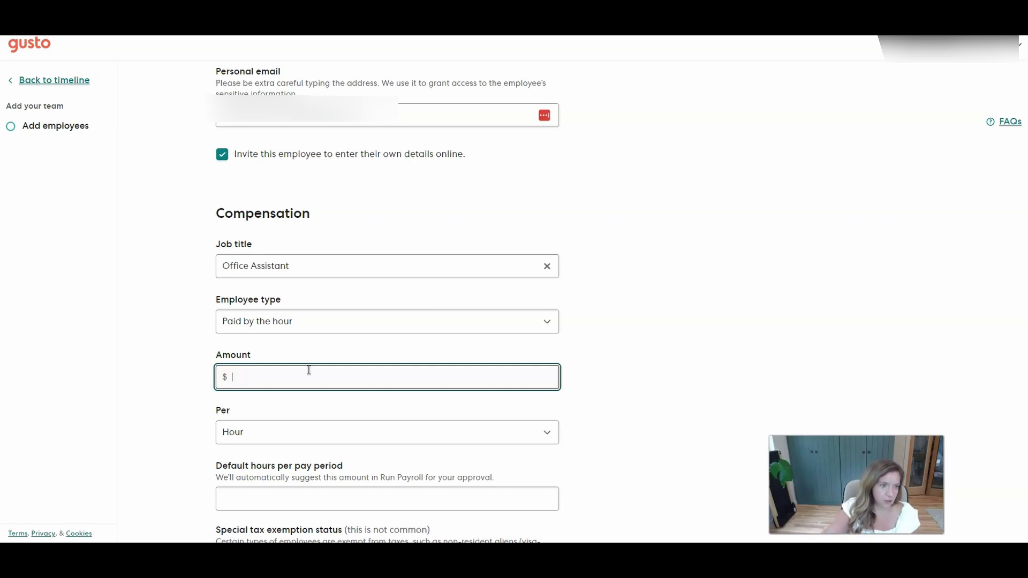
{"action": "type", "text": "15"}
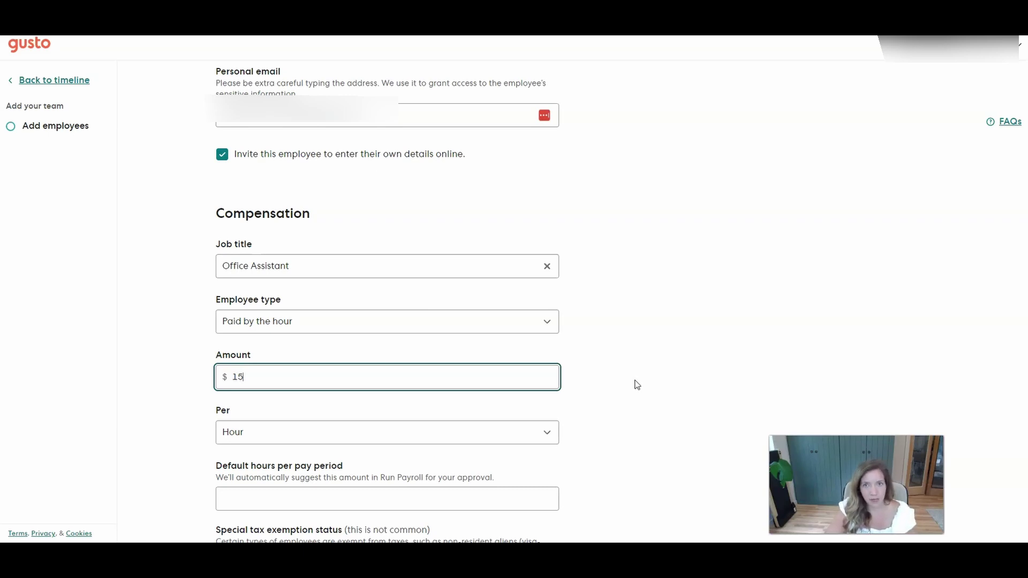
- Set the default hours per pay period to 5
{"action": "scroll", "coordinate": [635, 387], "scroll_direction": "down", "scroll_amount": 2}
{"action": "left_click", "coordinate": [331, 384]}
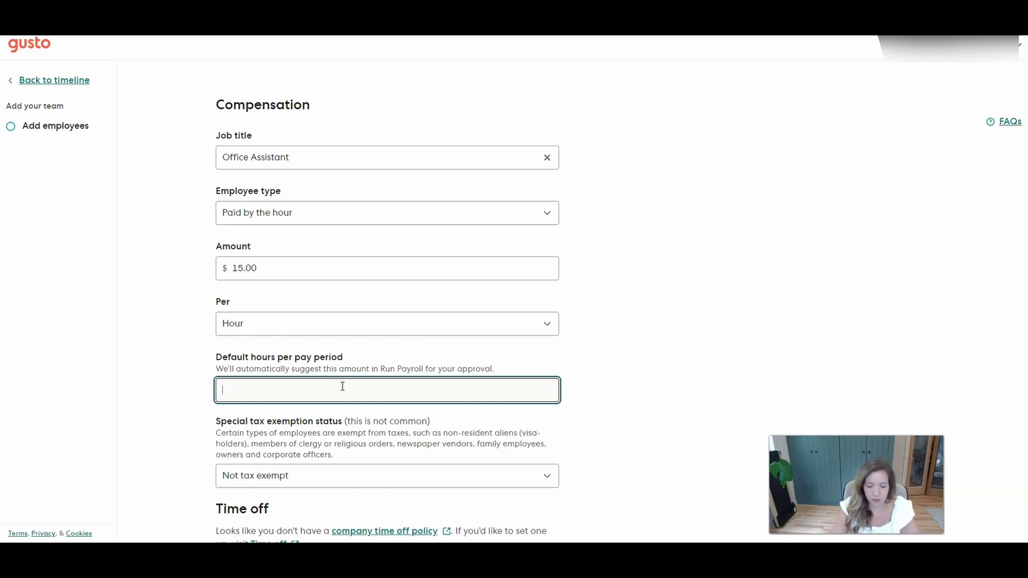
{"action": "type", "text": "5"}
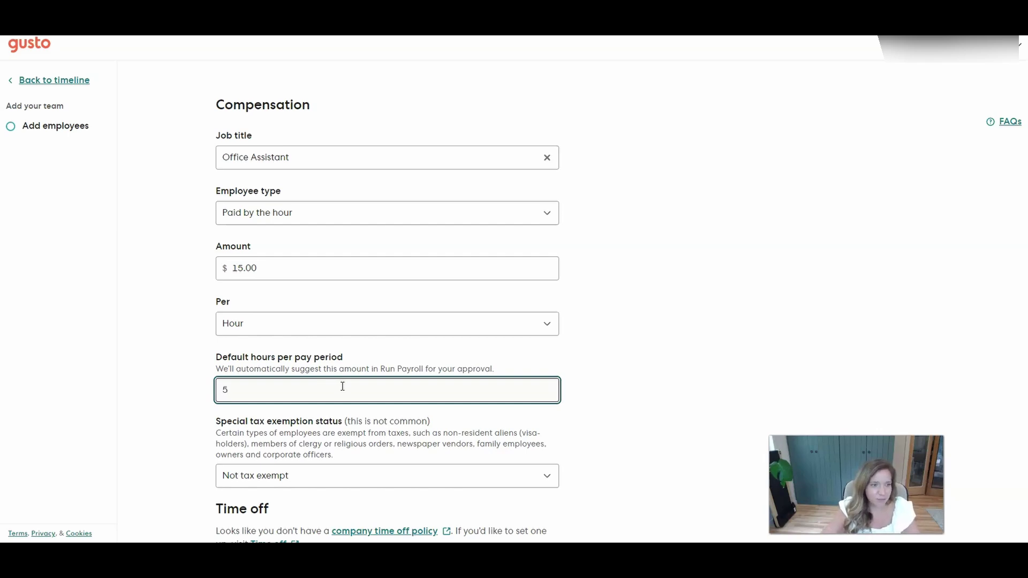
- Set the special tax exemption status to 'Yes, as a family employee'
{"action": "scroll", "coordinate": [634, 410], "scroll_direction": "down", "scroll_amount": 2}
{"action": "left_click", "coordinate": [327, 411]}
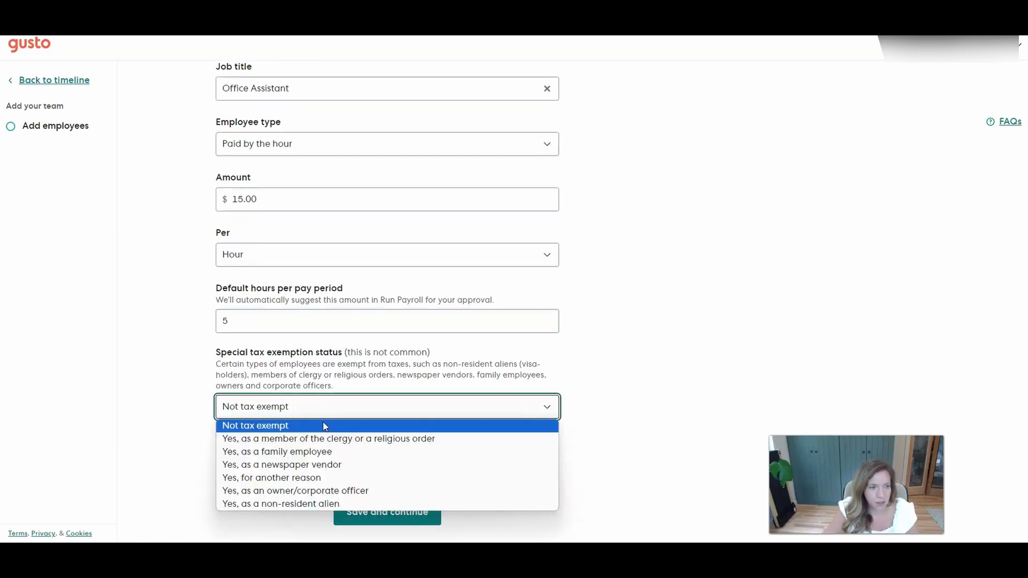
{"action": "left_click", "coordinate": [318, 452]}
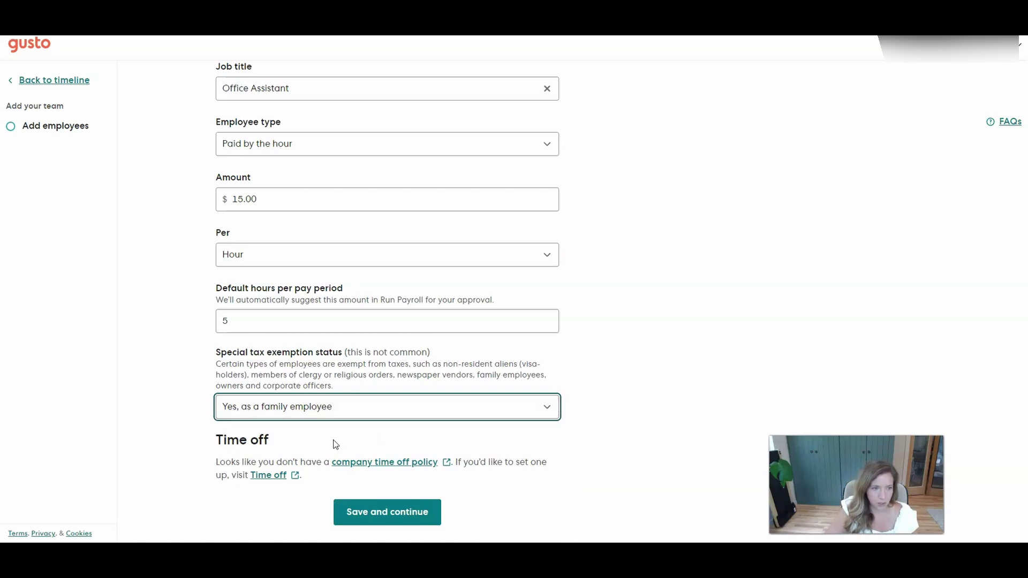
- Save the pay details, accept onboarding documents, send the invite, and confirm all employees are added
{"action": "left_click", "coordinate": [409, 517]}
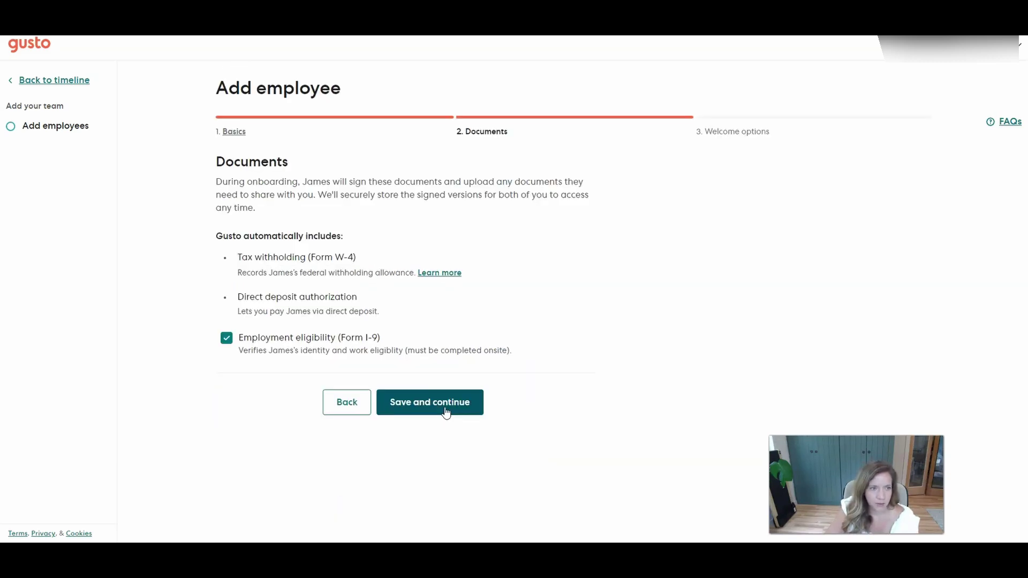
{"action": "left_click", "coordinate": [446, 413]}
{"action": "left_click", "coordinate": [449, 421]}
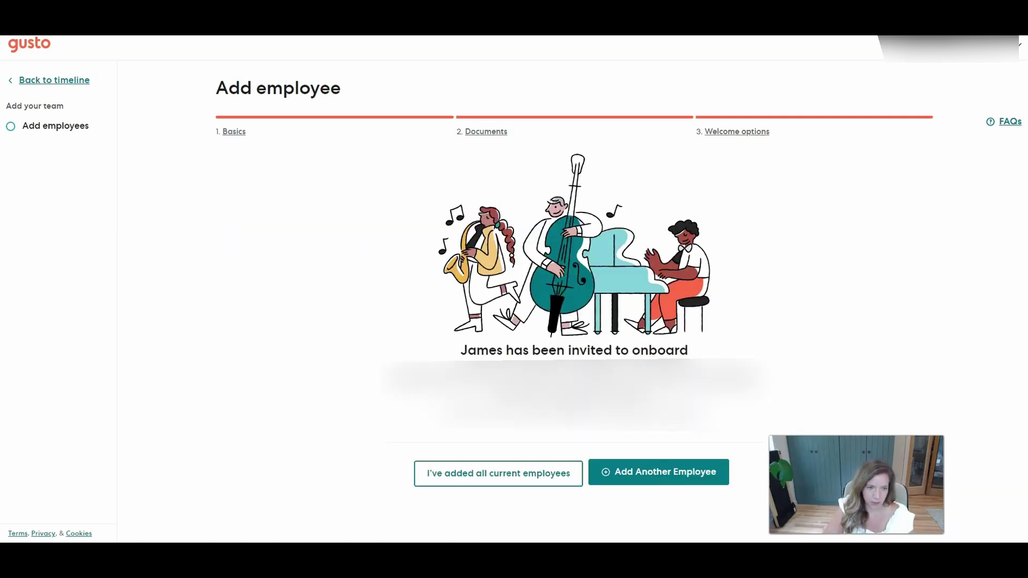
{"action": "left_click", "coordinate": [507, 473]}
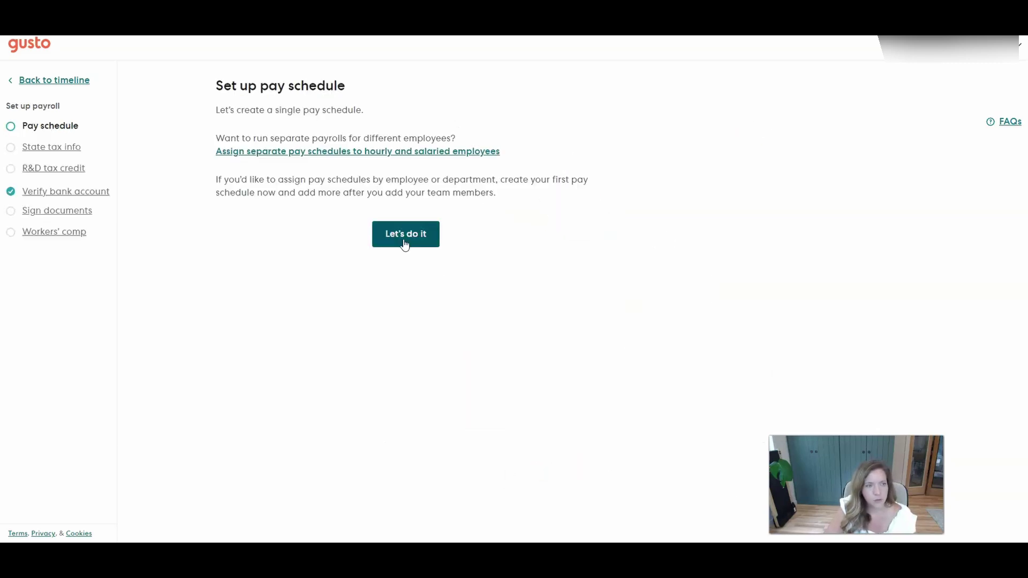
- Edit the pay schedule to Monthly on day 15, first pay date 10/15/2024, and save it
{"action": "left_click", "coordinate": [404, 245]}
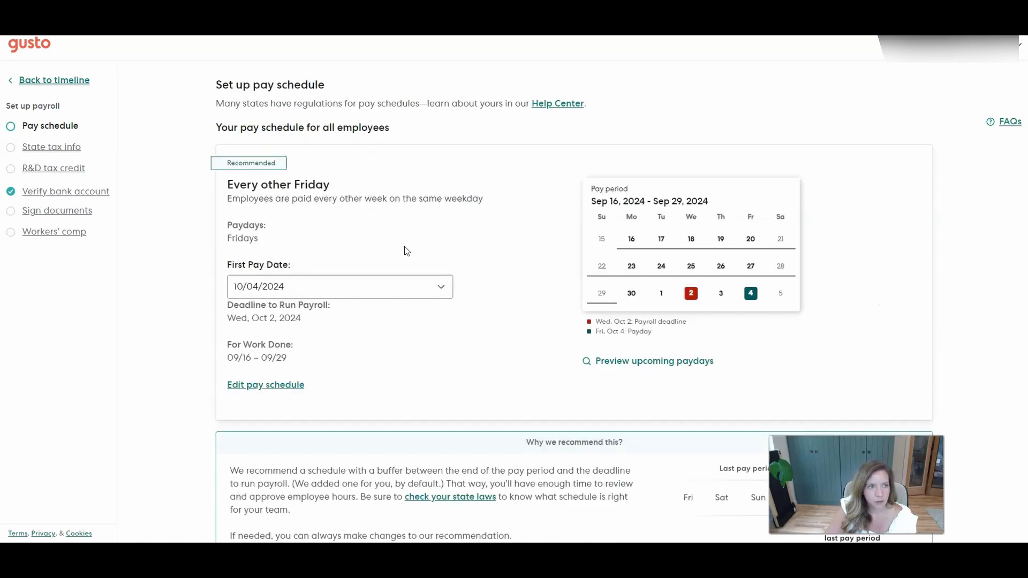
{"action": "left_click", "coordinate": [266, 386]}
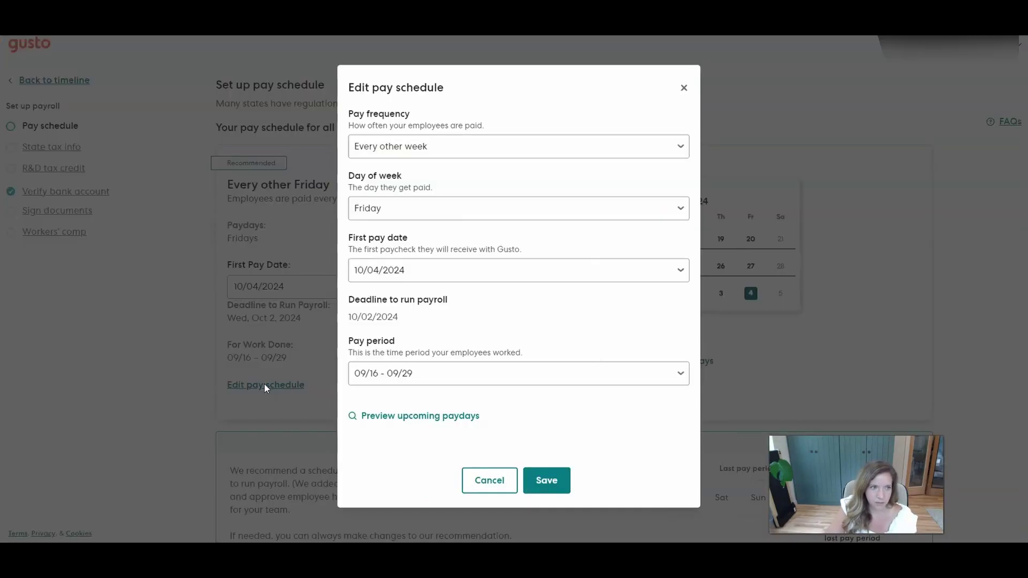
{"action": "left_click", "coordinate": [442, 153]}
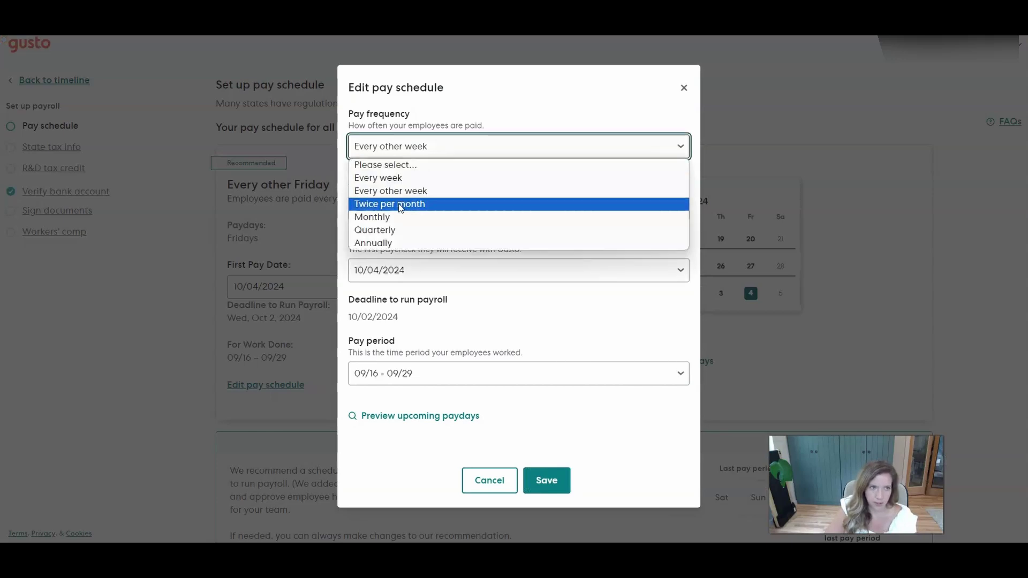
{"action": "left_click", "coordinate": [387, 220]}
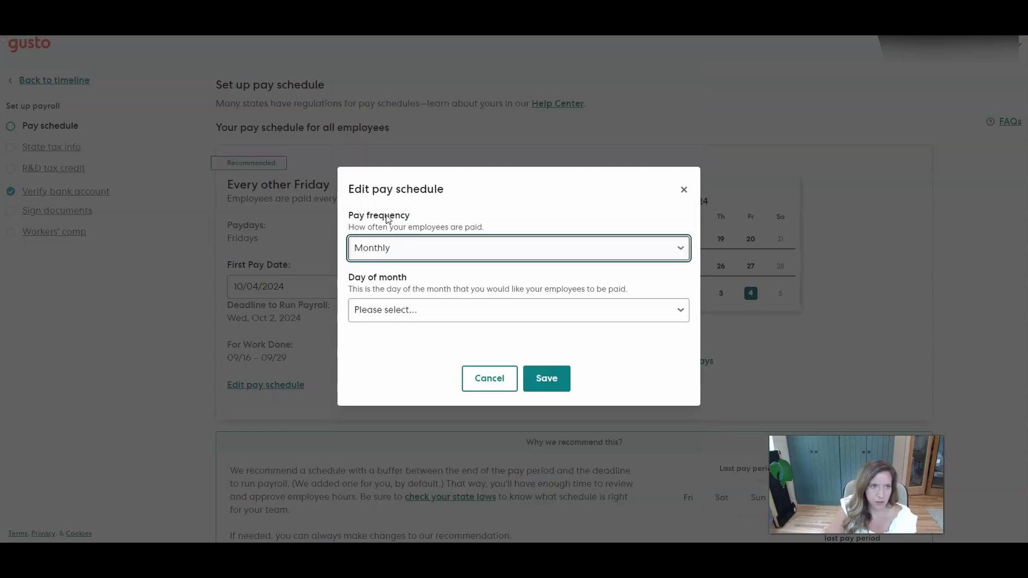
{"action": "left_click", "coordinate": [408, 310]}
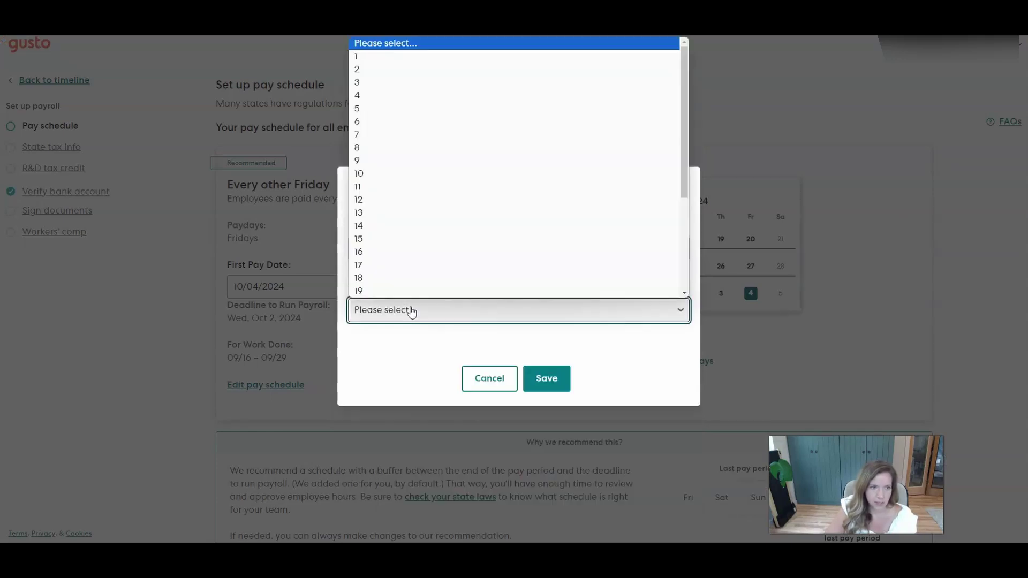
{"action": "left_click", "coordinate": [403, 239]}
{"action": "left_click", "coordinate": [426, 350]}
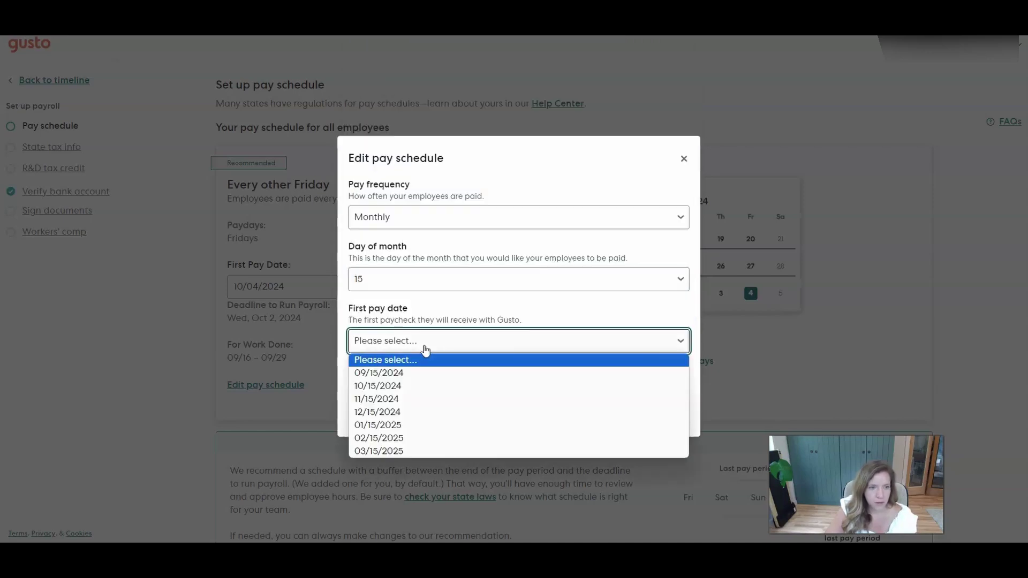
{"action": "left_click", "coordinate": [414, 390]}
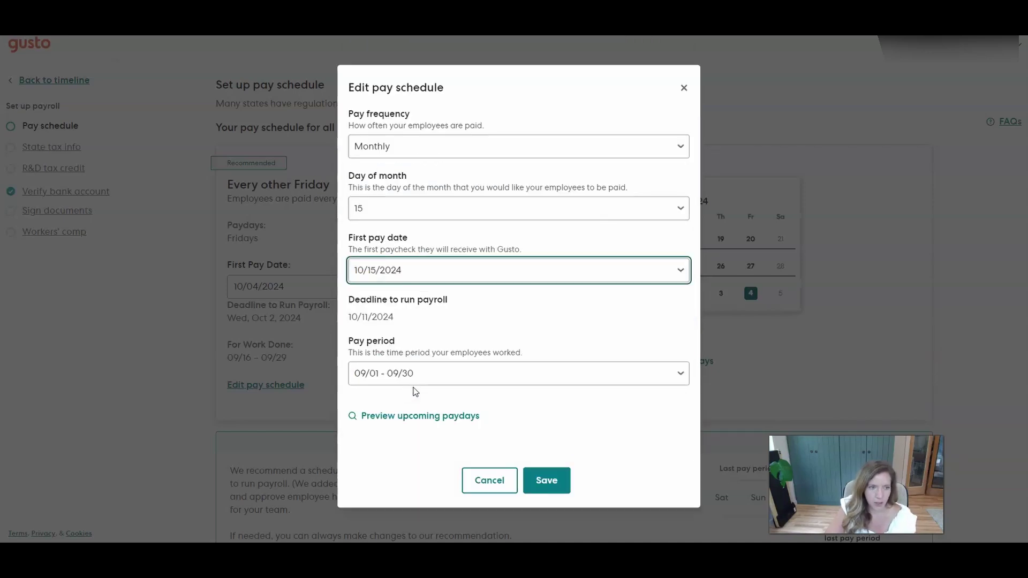
{"action": "left_click", "coordinate": [544, 482]}
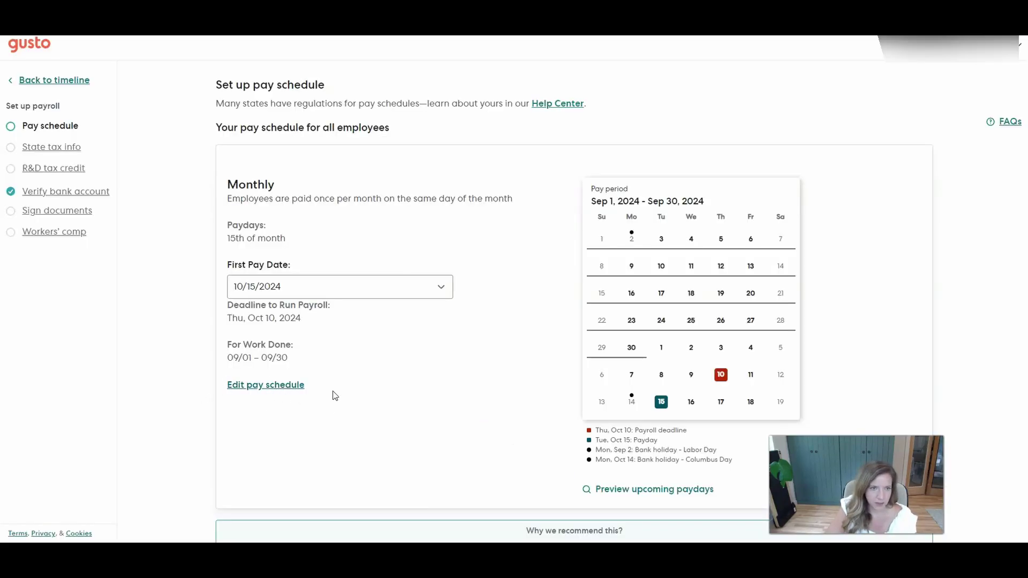
{"action": "scroll", "coordinate": [265, 411], "scroll_direction": "down", "scroll_amount": 1}
{"action": "scroll", "coordinate": [265, 411], "scroll_direction": "down", "scroll_amount": 1}
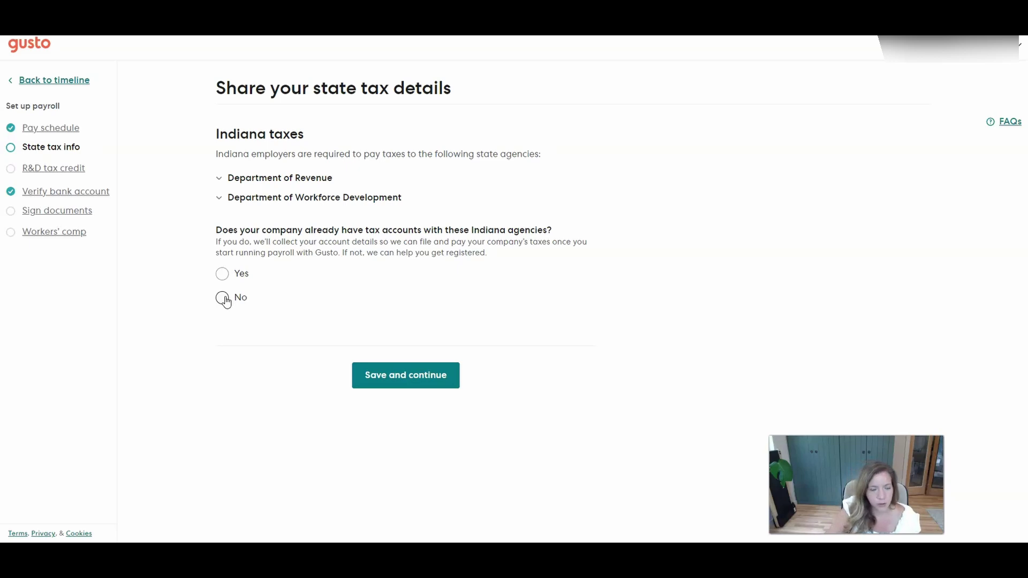
- Answer No to having Indiana state tax accounts and save the state tax step
{"action": "left_click", "coordinate": [224, 300]}
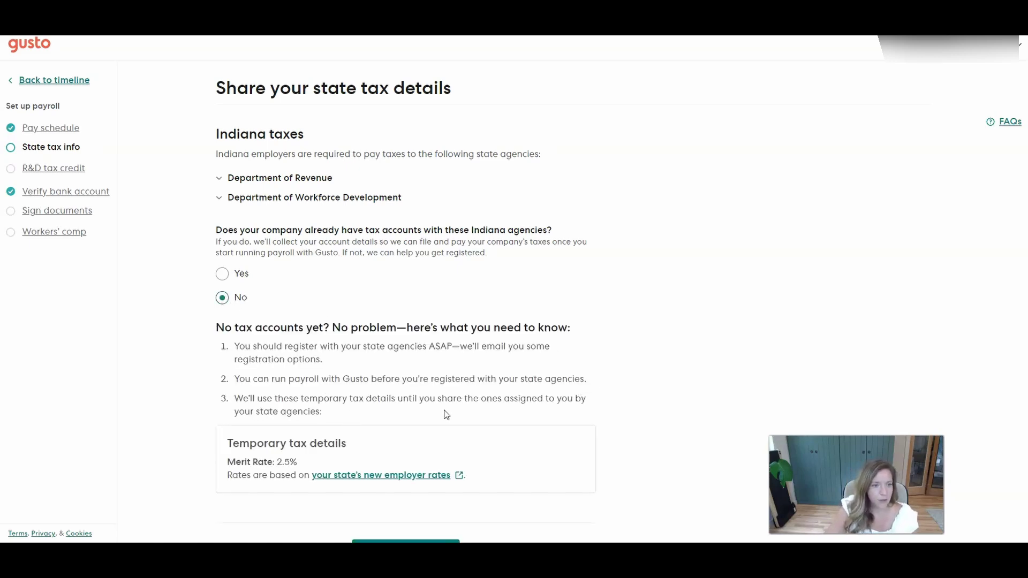
{"action": "scroll", "coordinate": [358, 381], "scroll_direction": "down", "scroll_amount": 1}
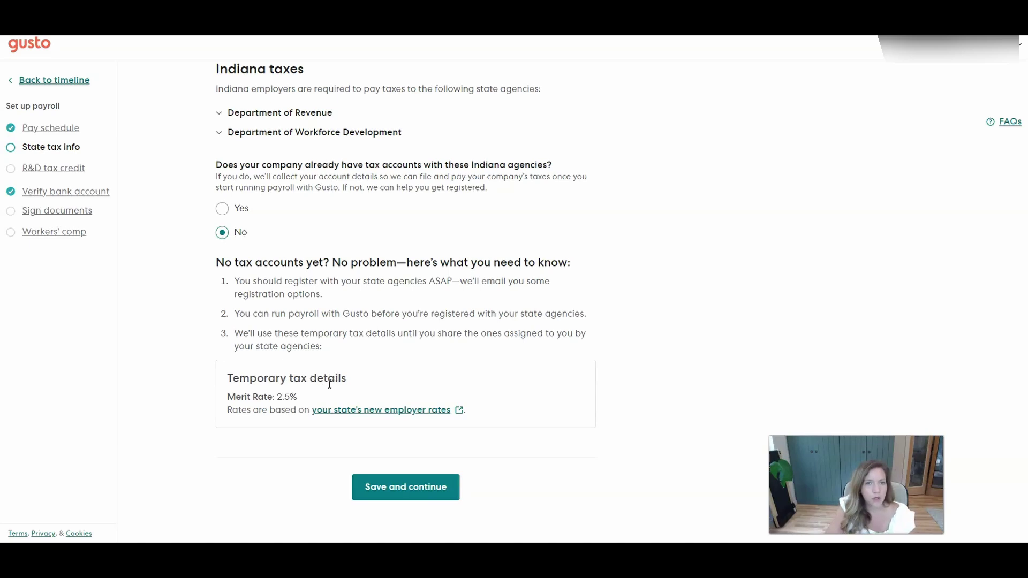
{"action": "left_click", "coordinate": [397, 500]}
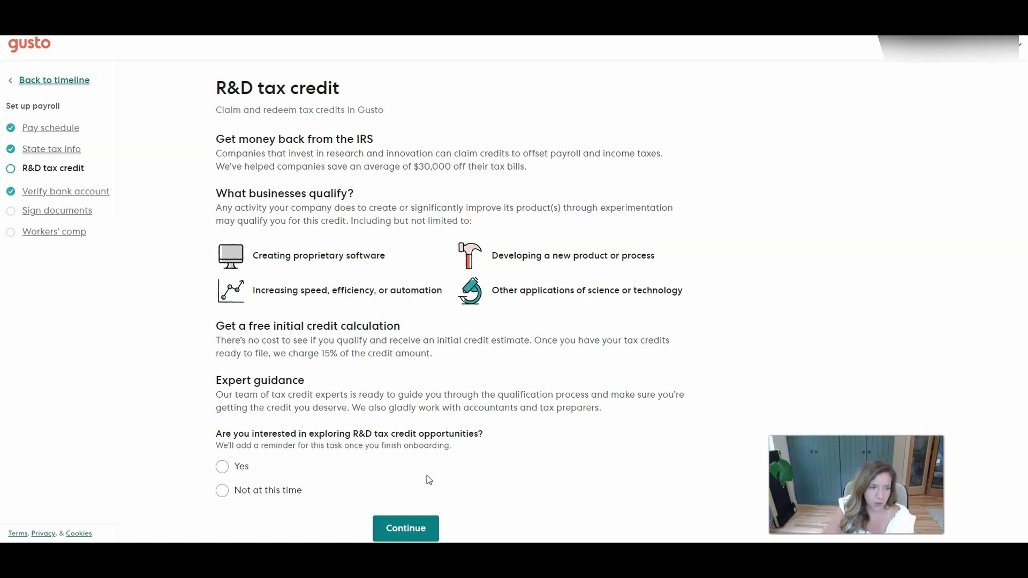
- Choose 'Not at this time' for the R&D credit, then sign the authorization forms with the signer's full name
{"action": "left_click", "coordinate": [329, 497]}
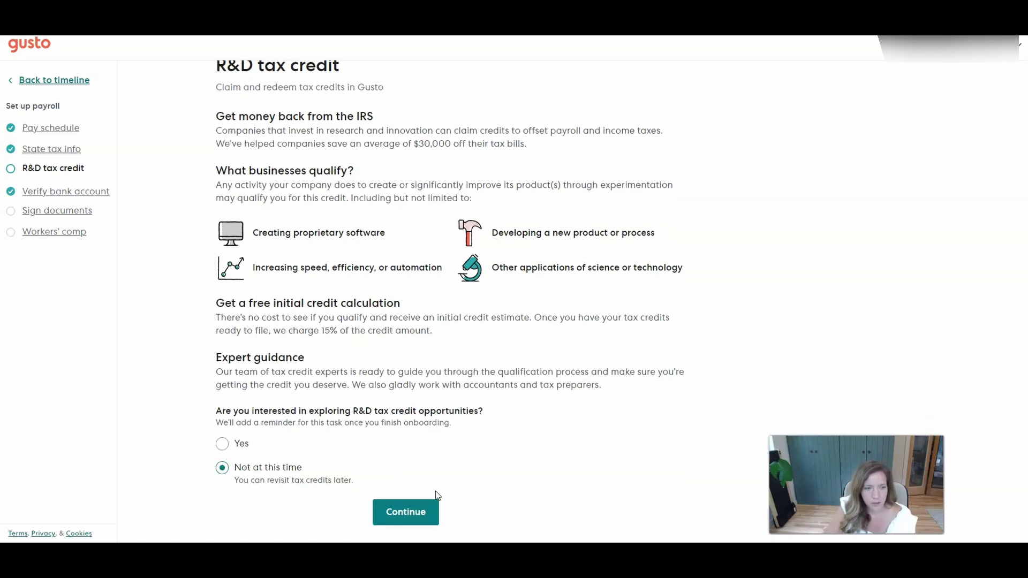
{"action": "left_click", "coordinate": [412, 509]}
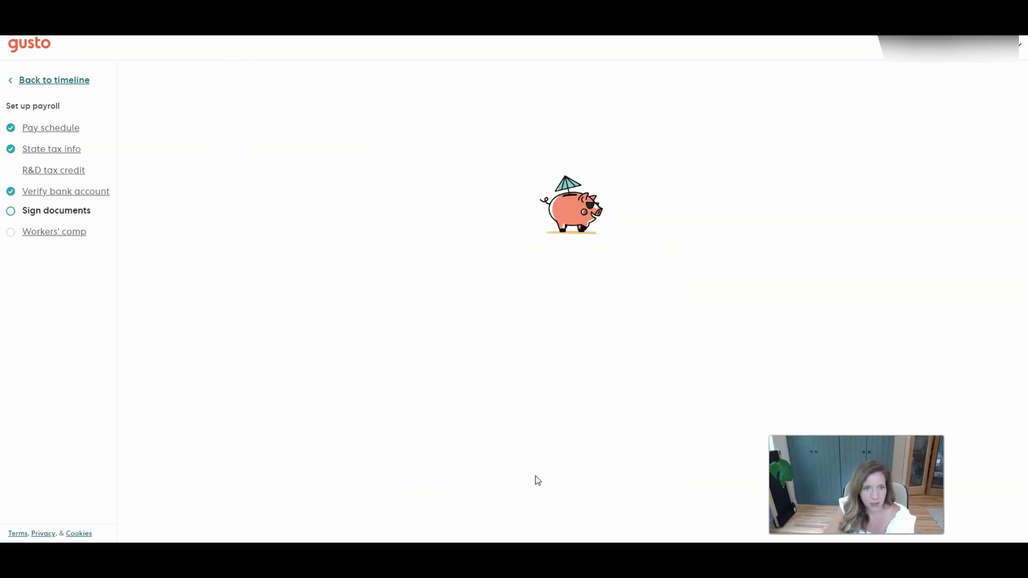
{"action": "left_click", "coordinate": [222, 291]}
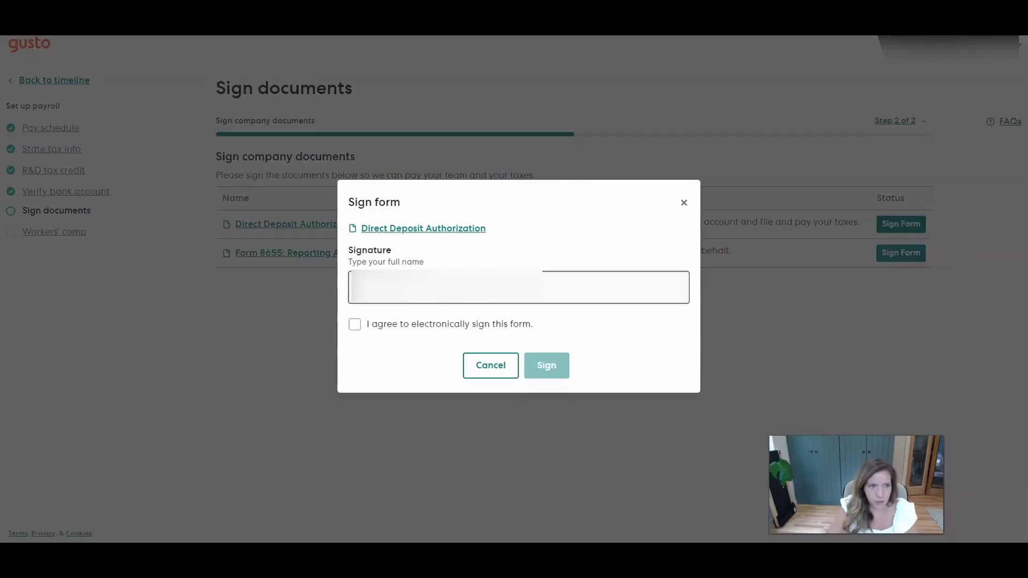
{"action": "left_click", "coordinate": [358, 288]}
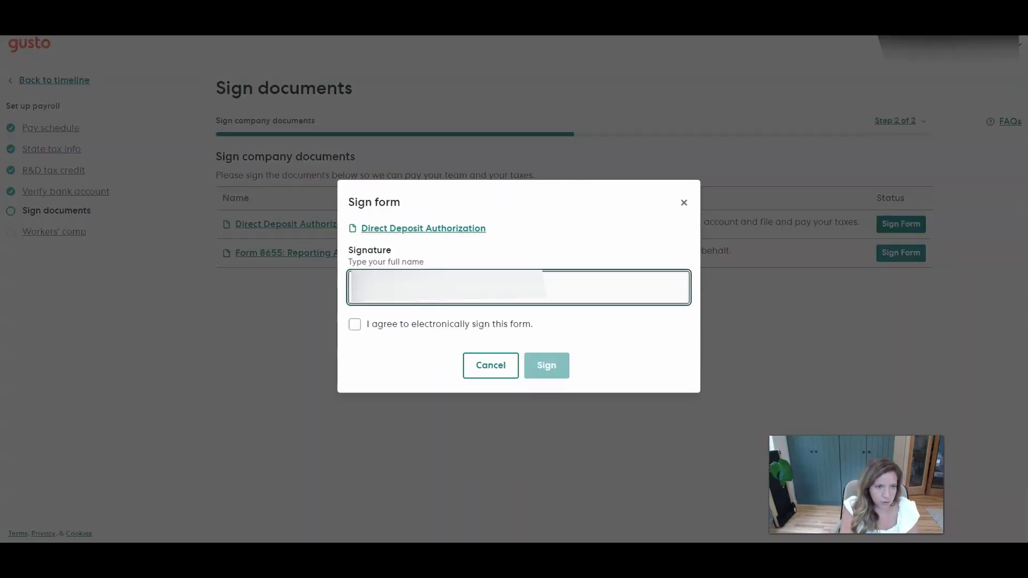
{"action": "type", "text": "Jessica"}
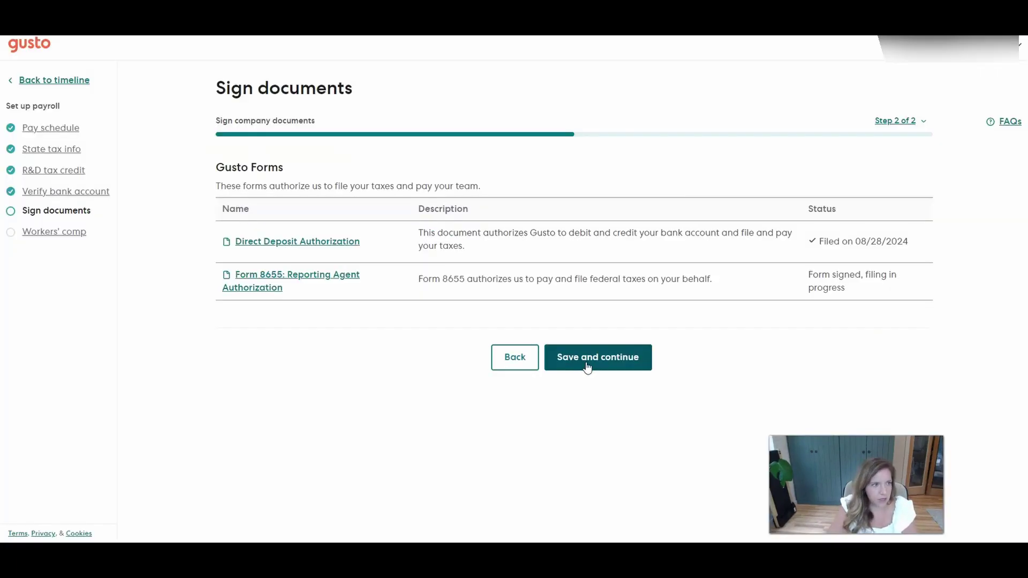
{"action": "left_click", "coordinate": [587, 367]}
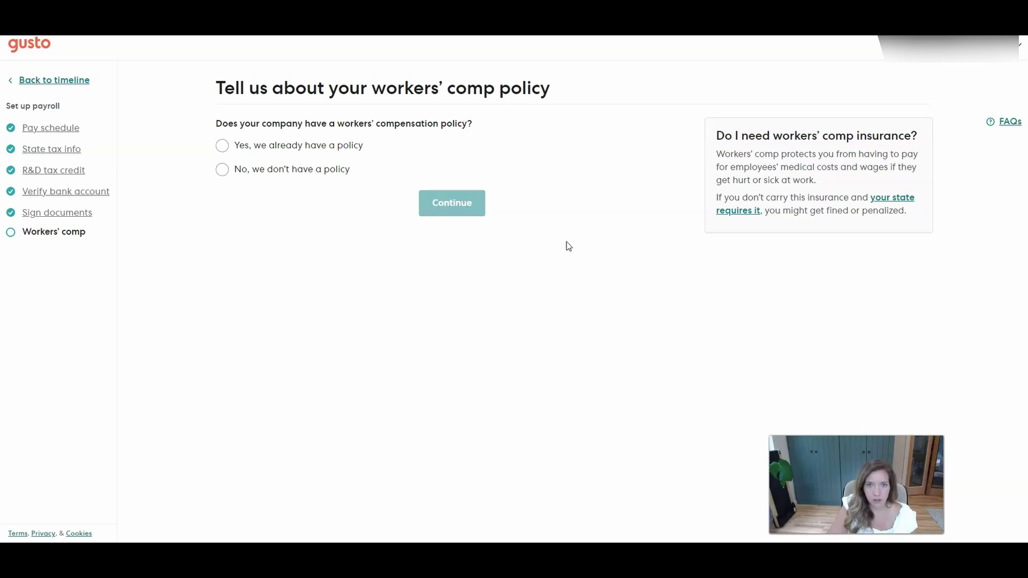
- Open the 'your state requires it' help article and scroll through its state requirements table
{"action": "left_click", "coordinate": [742, 212]}
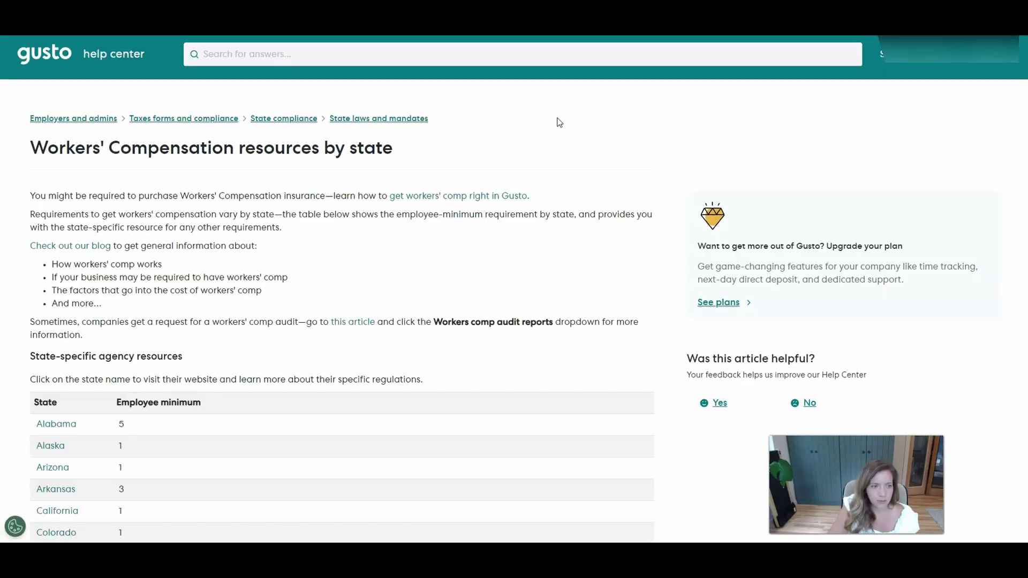
{"action": "scroll", "coordinate": [484, 317], "scroll_direction": "down", "scroll_amount": 3}
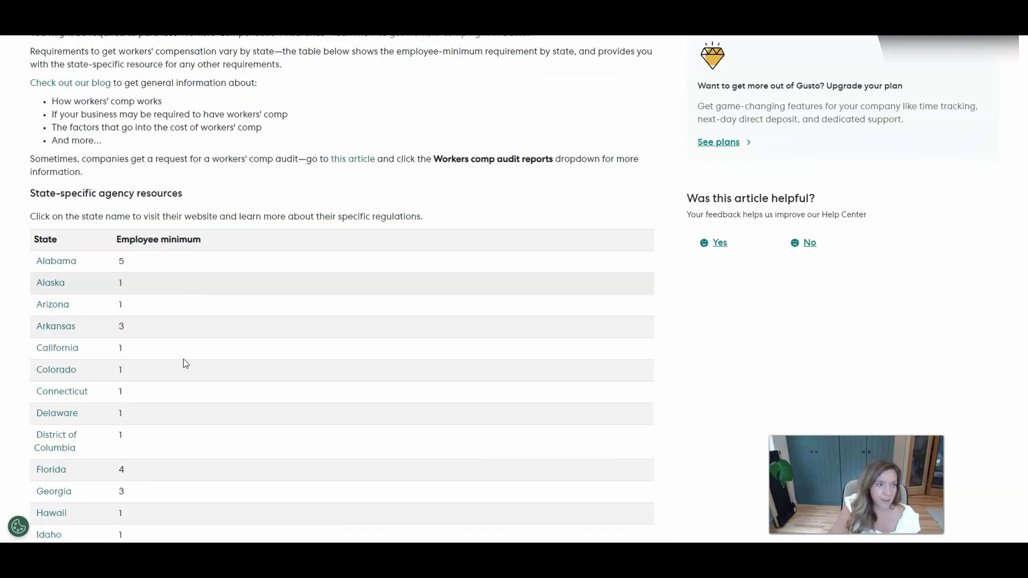
{"action": "scroll", "coordinate": [192, 369], "scroll_direction": "down", "scroll_amount": 1}
{"action": "scroll", "coordinate": [200, 379], "scroll_direction": "down", "scroll_amount": 2}
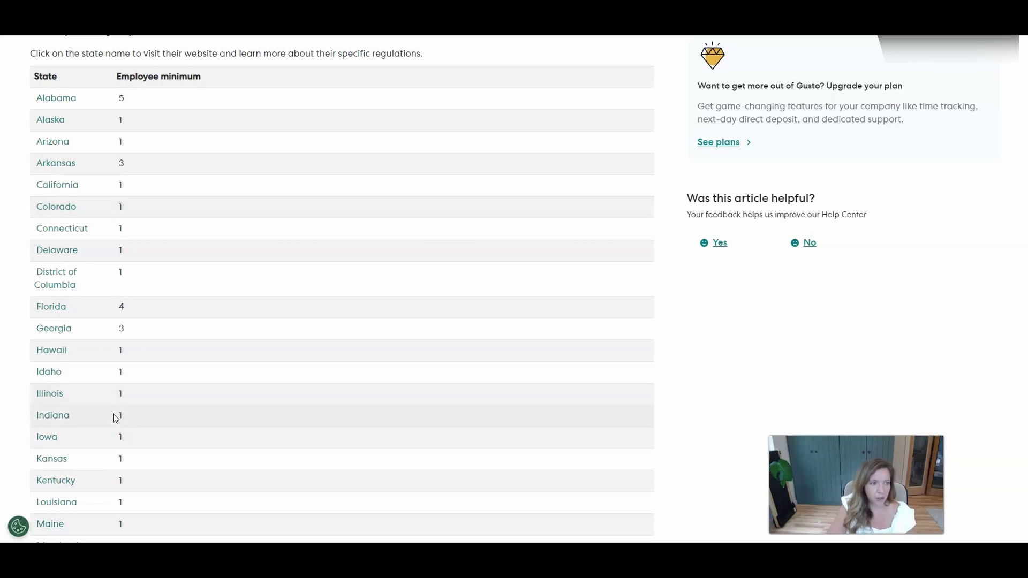
{"action": "scroll", "coordinate": [133, 417], "scroll_direction": "down", "scroll_amount": 2}
{"action": "scroll", "coordinate": [192, 351], "scroll_direction": "up", "scroll_amount": 5}
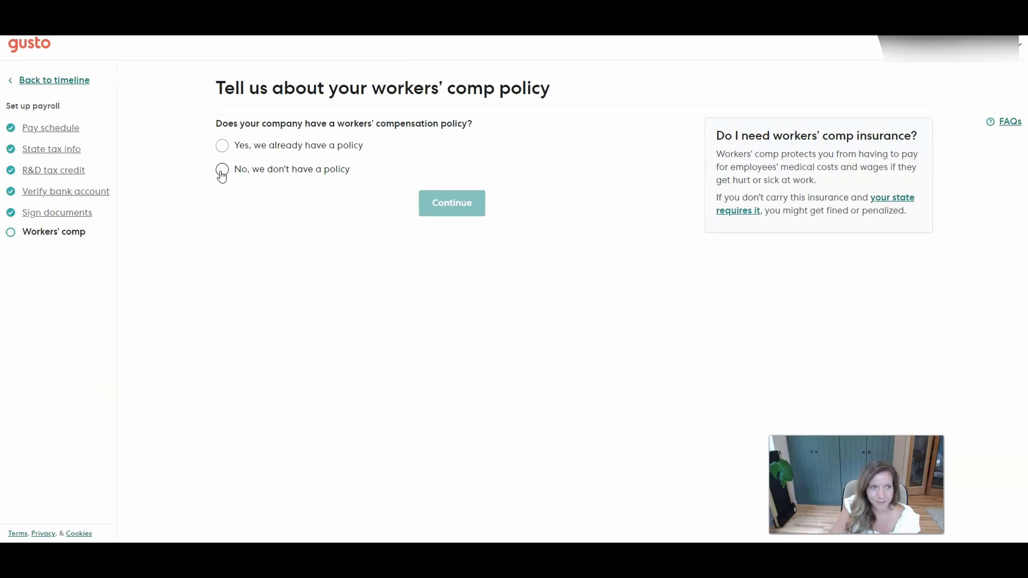
- Answer 'No, we don't have a policy' for workers' comp and choose 'I'll do this later'
{"action": "left_click", "coordinate": [222, 169]}
{"action": "left_click", "coordinate": [462, 212]}
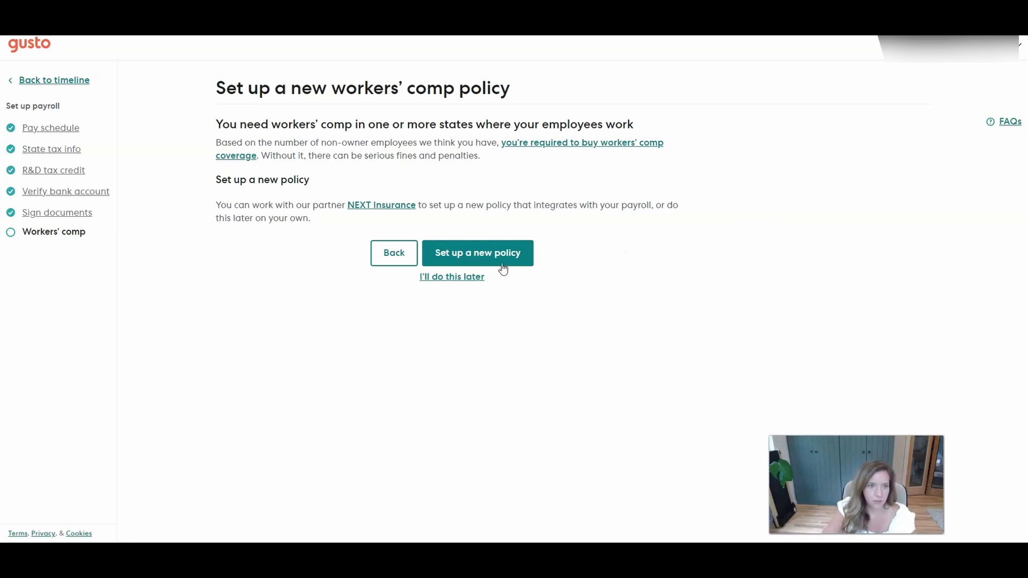
{"action": "left_click", "coordinate": [442, 281]}
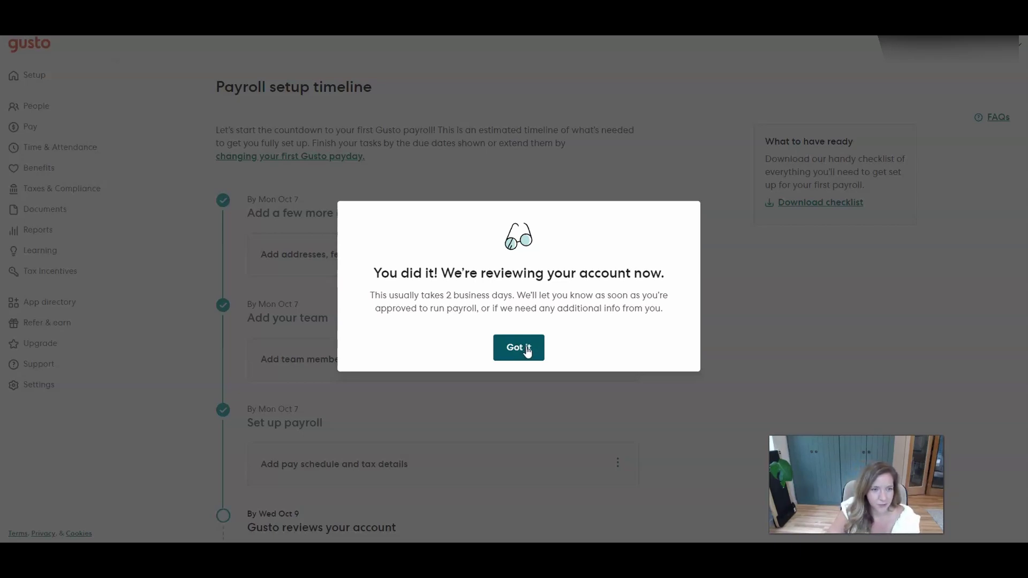
- Dismiss the account review notice, save No for S corporation status, and dismiss that task card
{"action": "left_click", "coordinate": [528, 351]}
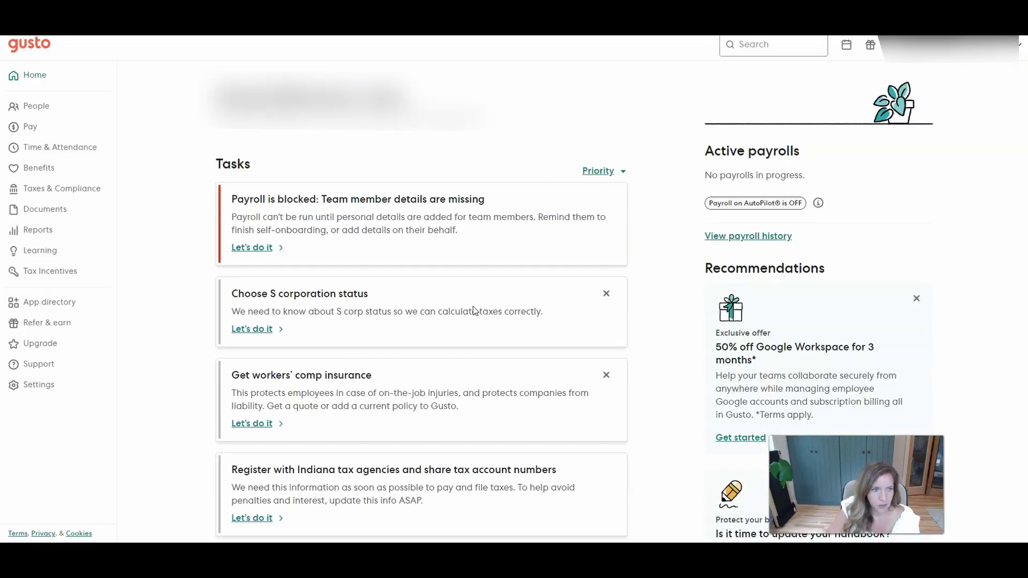
{"action": "scroll", "coordinate": [397, 314], "scroll_direction": "down", "scroll_amount": 3}
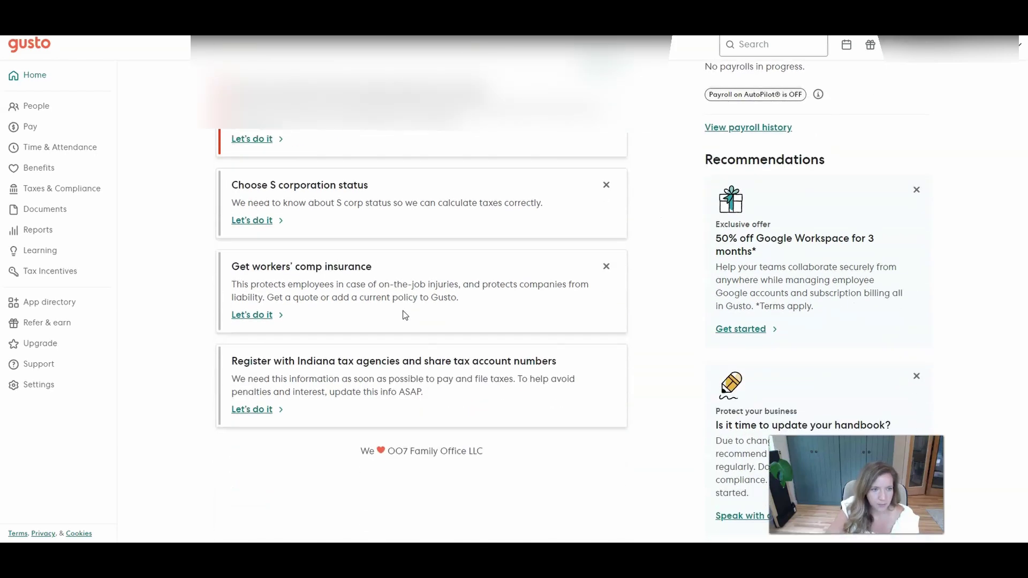
{"action": "scroll", "coordinate": [405, 316], "scroll_direction": "up", "scroll_amount": 3}
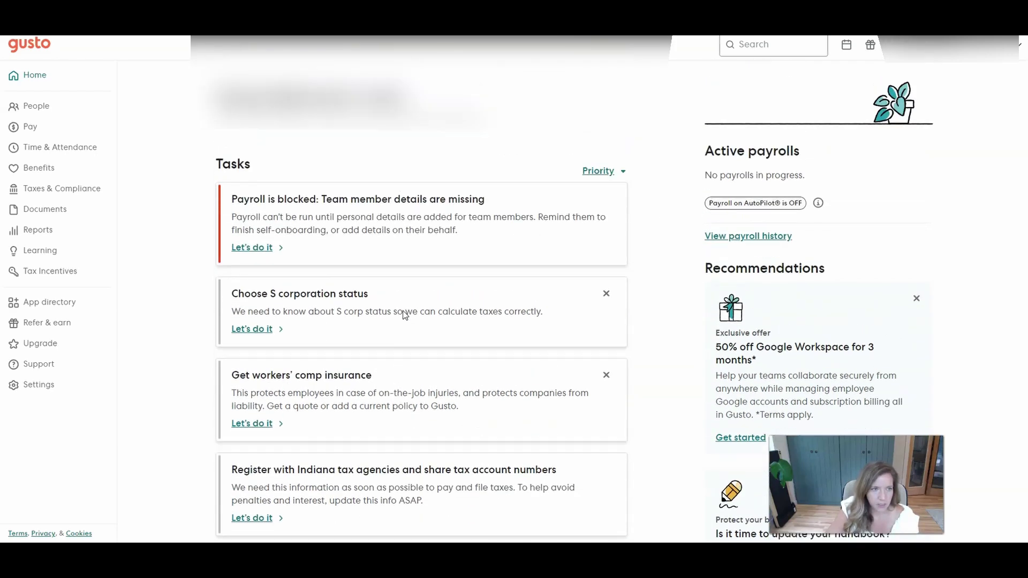
{"action": "left_click", "coordinate": [270, 330]}
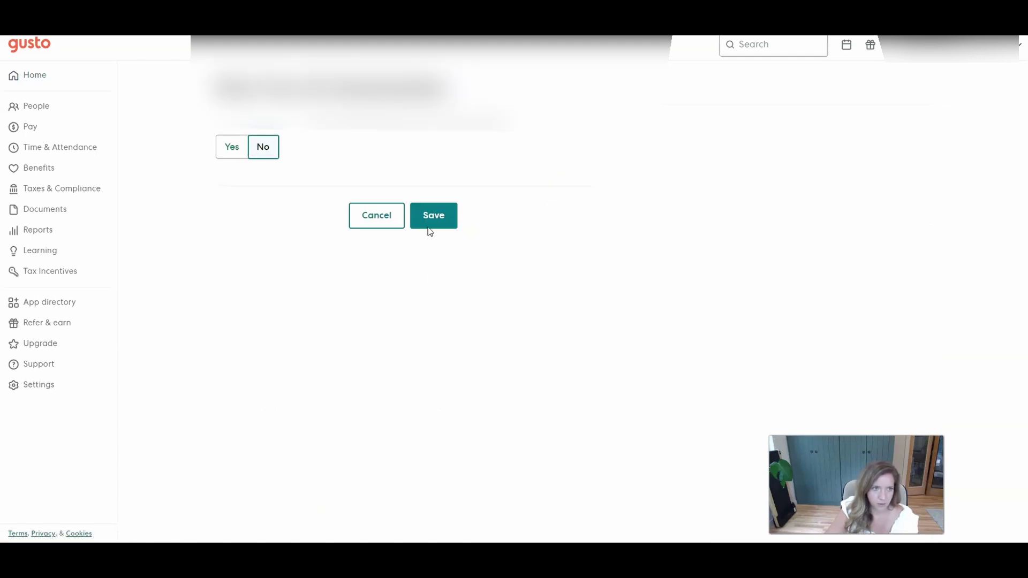
{"action": "left_click", "coordinate": [429, 222]}
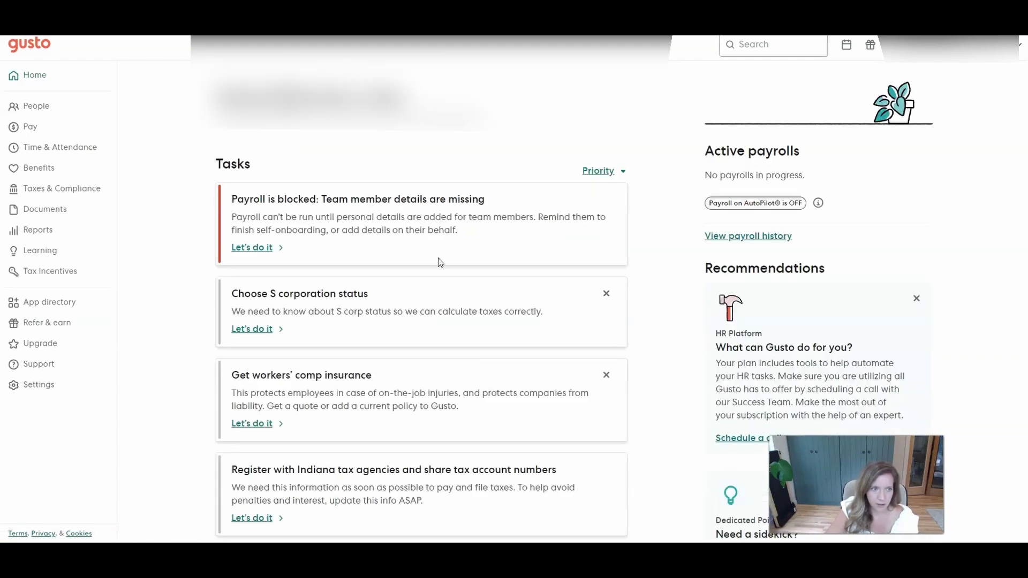
{"action": "left_click", "coordinate": [607, 293]}
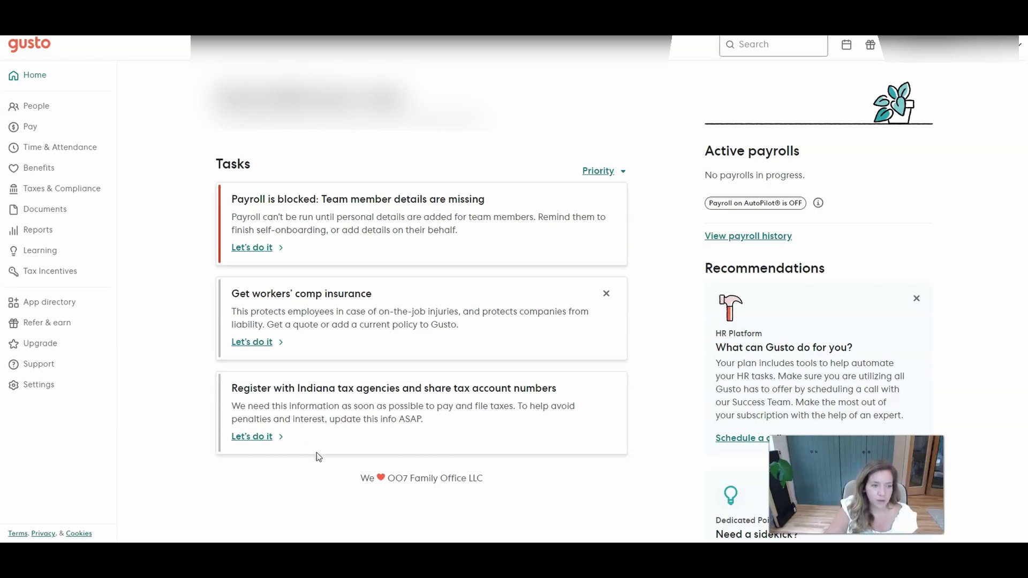
- Start the Indiana tax agency registration task from the home dashboard
{"action": "left_click", "coordinate": [258, 438]}
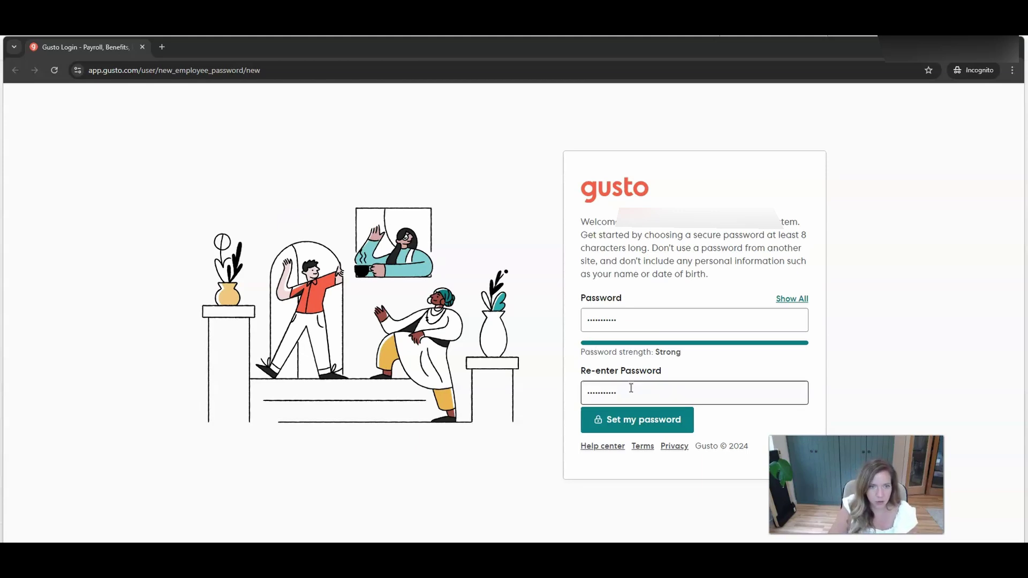
- Set the employee's password and start onboarding, getting past personal details to the Form W-4 step
{"action": "left_click", "coordinate": [653, 424]}
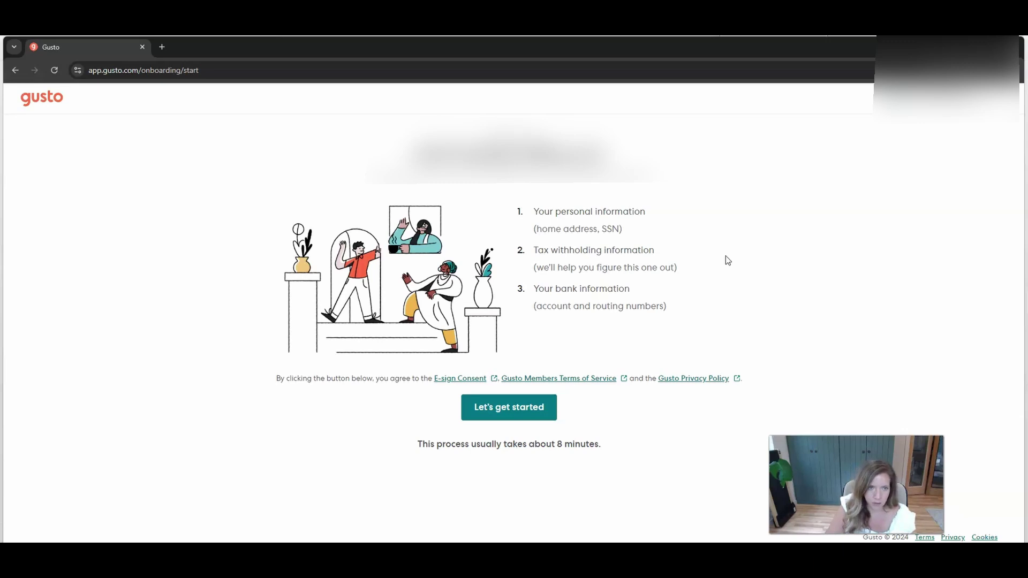
{"action": "left_click", "coordinate": [525, 409]}
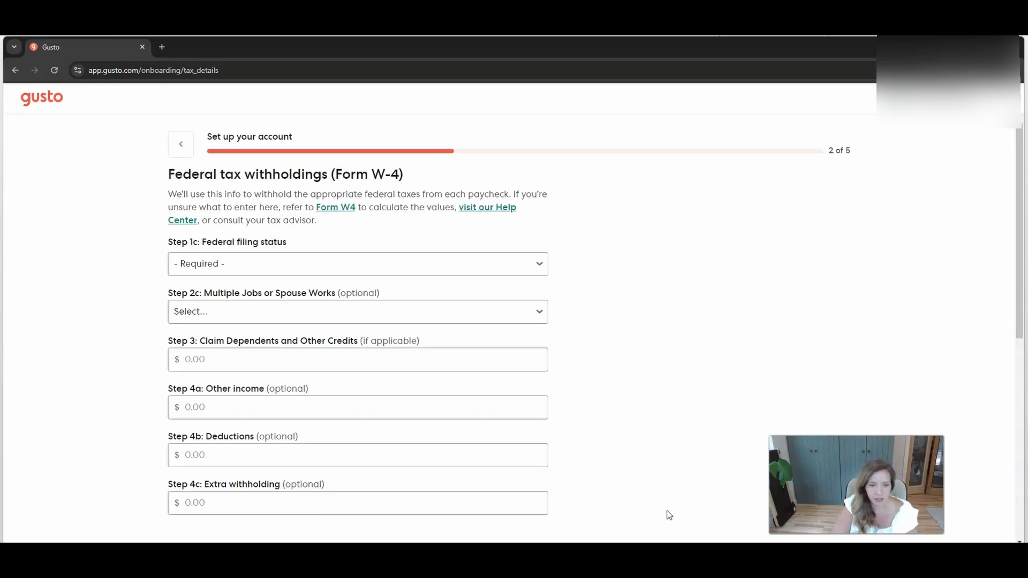
- Bring up the Gusto Parental Consent Form in Acrobat, zoom out to 125%, and scroll through it
{"action": "mouse_move", "coordinate": [636, 557]}
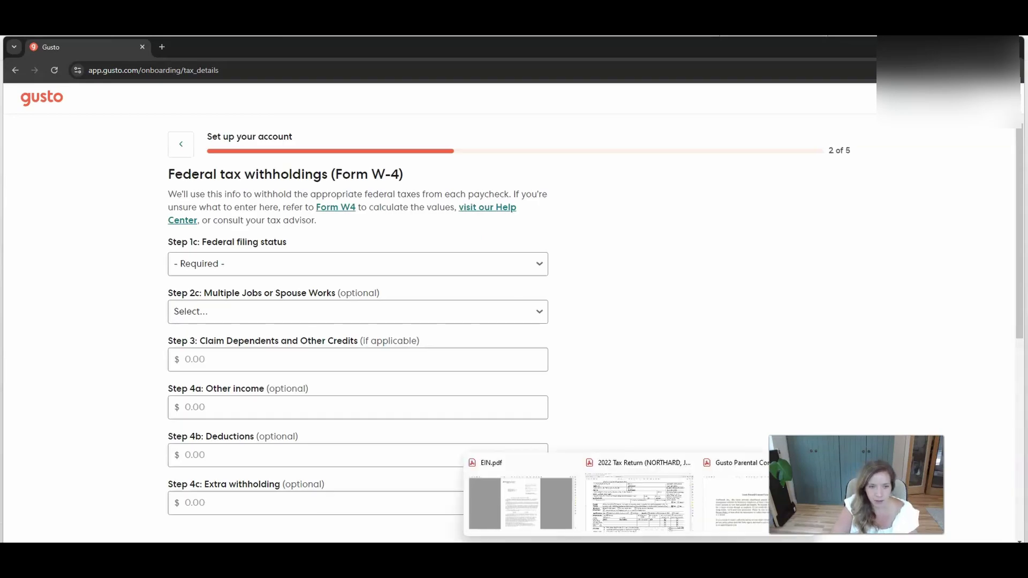
{"action": "left_click", "coordinate": [745, 504]}
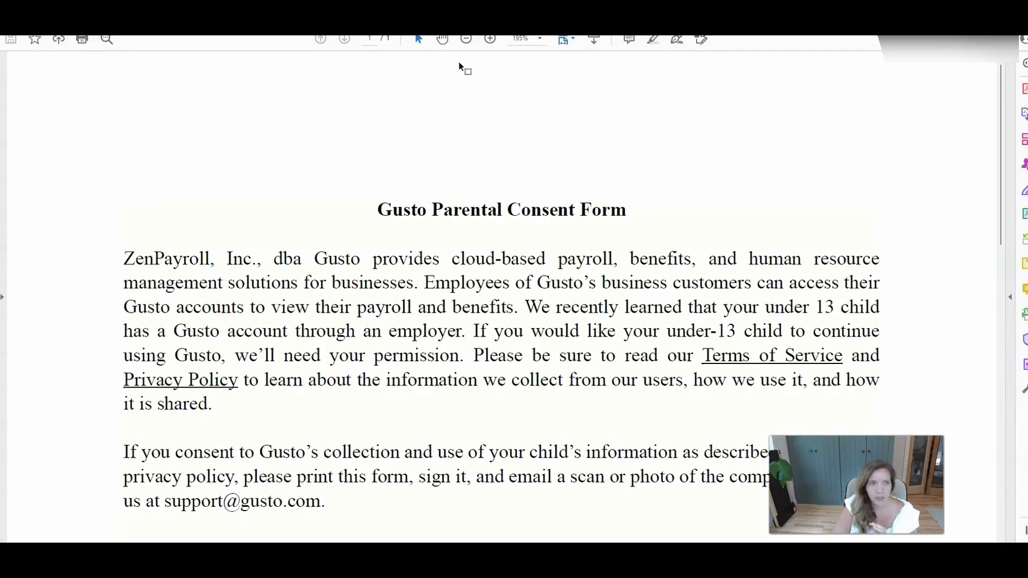
{"action": "left_click", "coordinate": [466, 39]}
{"action": "left_click", "coordinate": [466, 39]}
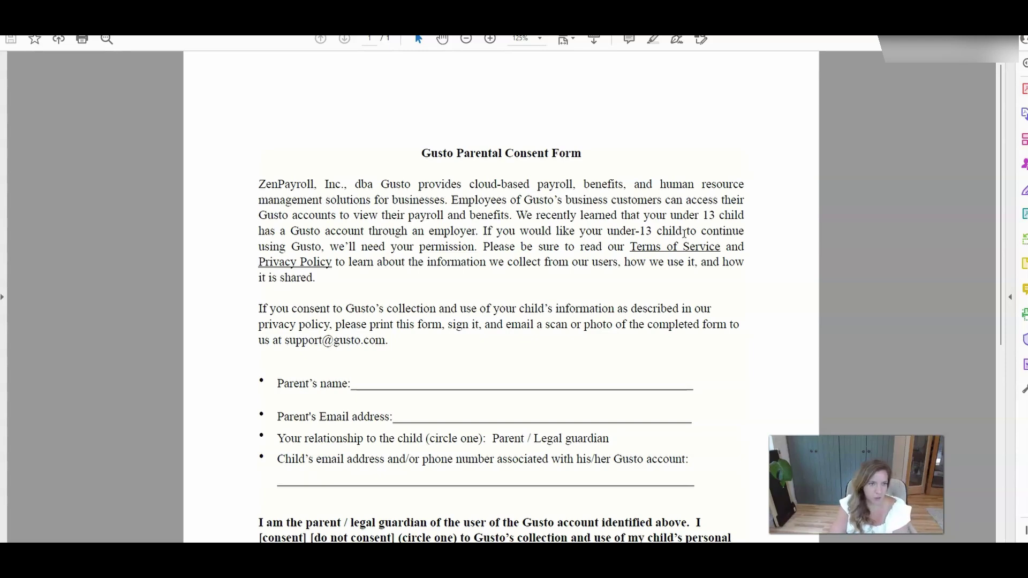
{"action": "scroll", "coordinate": [683, 234], "scroll_direction": "down", "scroll_amount": 3}
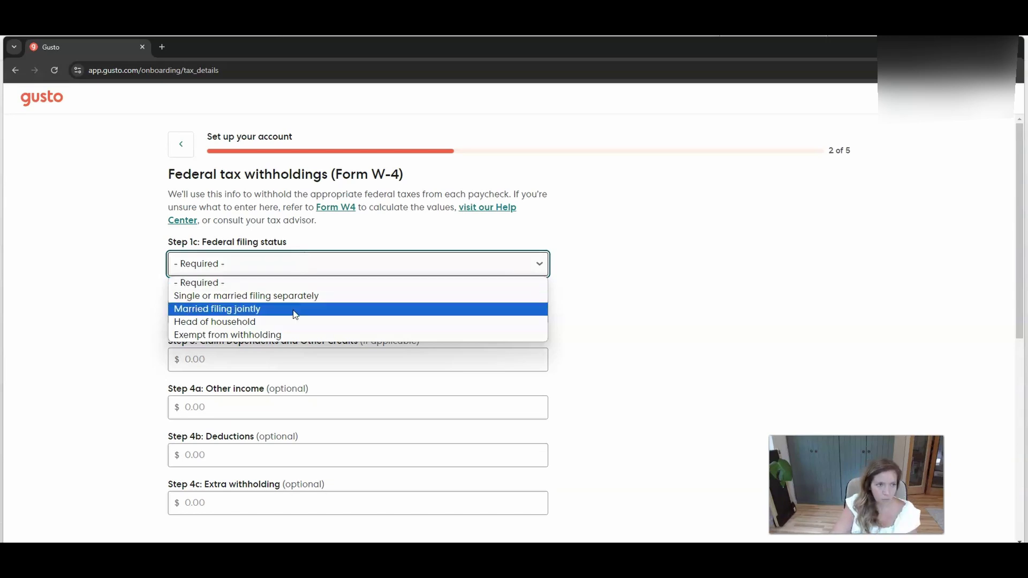
- Set the federal filing status to Exempt from withholding
{"action": "left_click", "coordinate": [288, 333]}
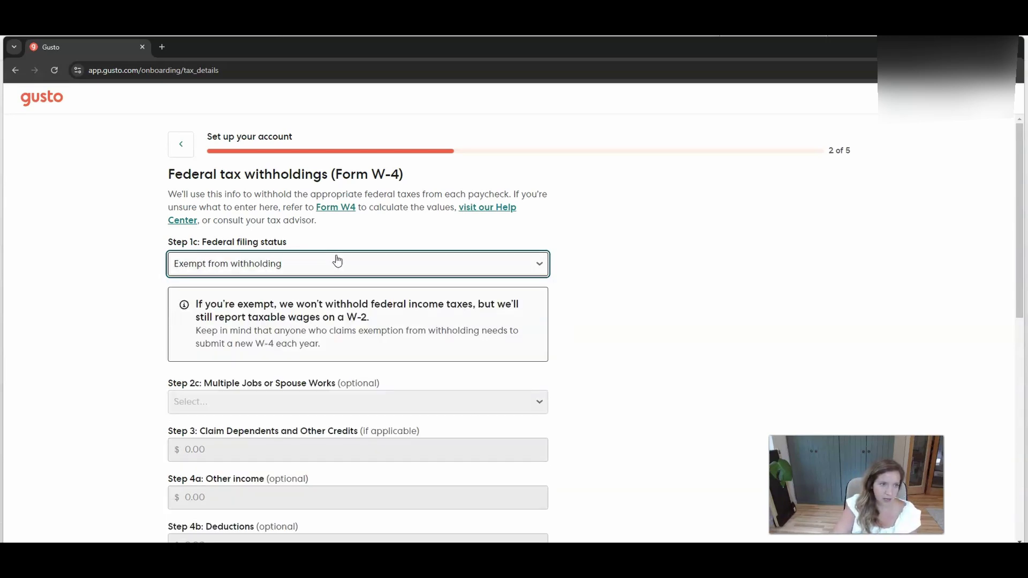
{"action": "scroll", "coordinate": [559, 293], "scroll_direction": "down", "scroll_amount": 8}
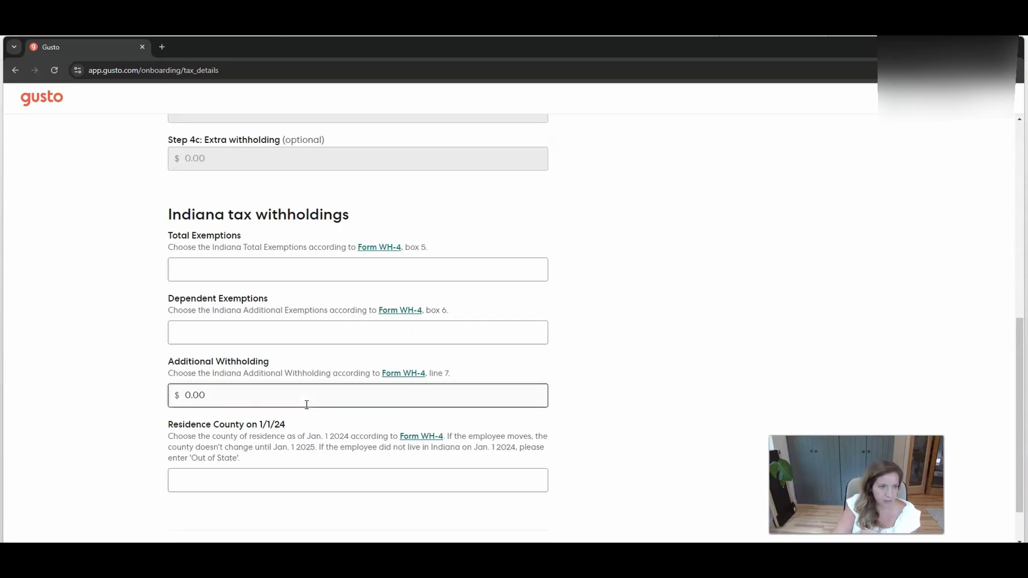
{"action": "scroll", "coordinate": [571, 305], "scroll_direction": "up", "scroll_amount": 5}
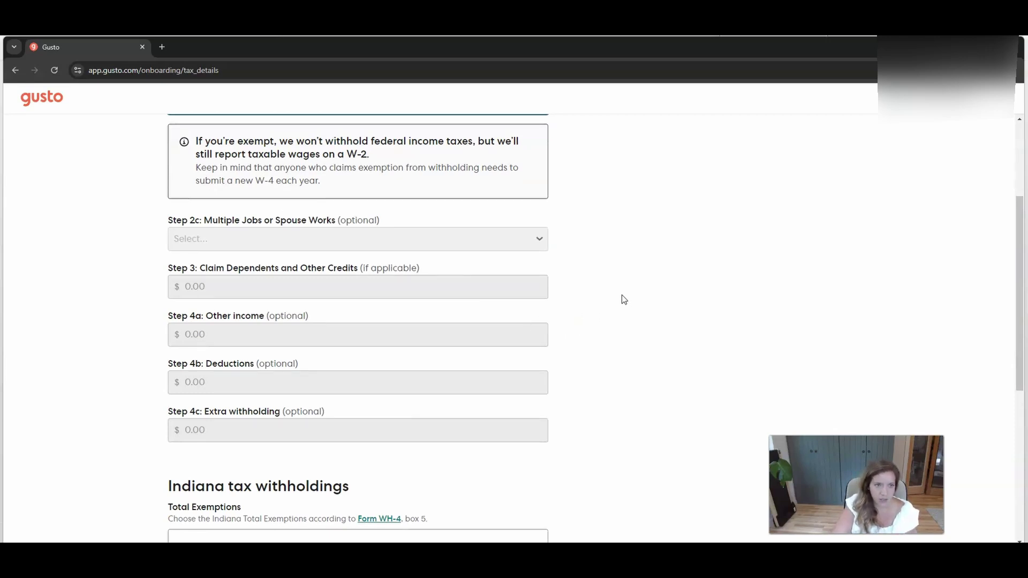
{"action": "scroll", "coordinate": [657, 329], "scroll_direction": "down", "scroll_amount": 4}
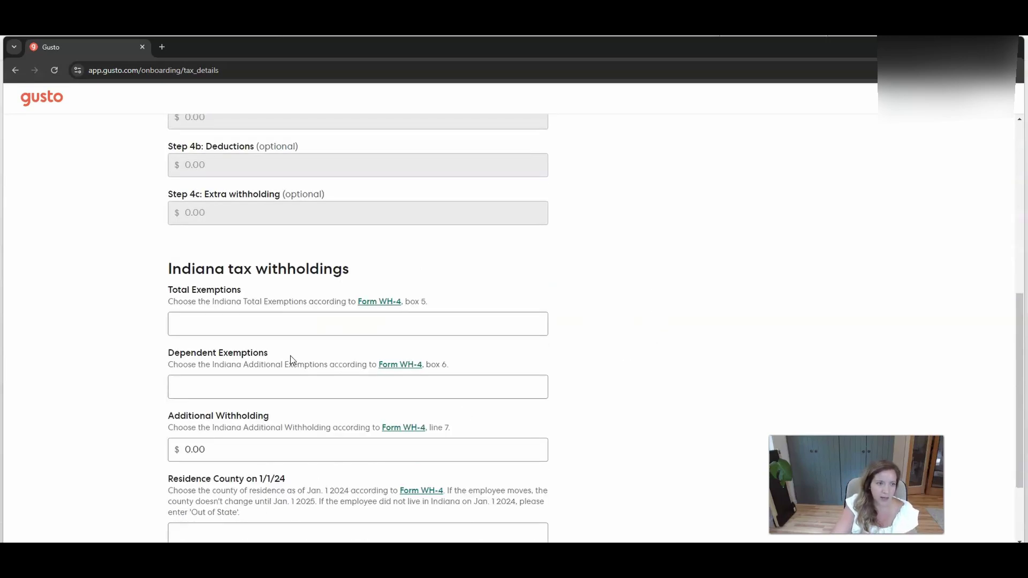
{"action": "right_click", "coordinate": [289, 361]}
{"action": "left_click", "coordinate": [621, 355]}
- Enter 0 Indiana Total Exemptions, save the withholdings, and choose External bank account for paychecks
{"action": "left_click", "coordinate": [540, 322]}
{"action": "left_click", "coordinate": [592, 325]}
{"action": "scroll", "coordinate": [658, 332], "scroll_direction": "down", "scroll_amount": 2}
{"action": "left_click", "coordinate": [355, 503]}
{"action": "left_click", "coordinate": [321, 214]}
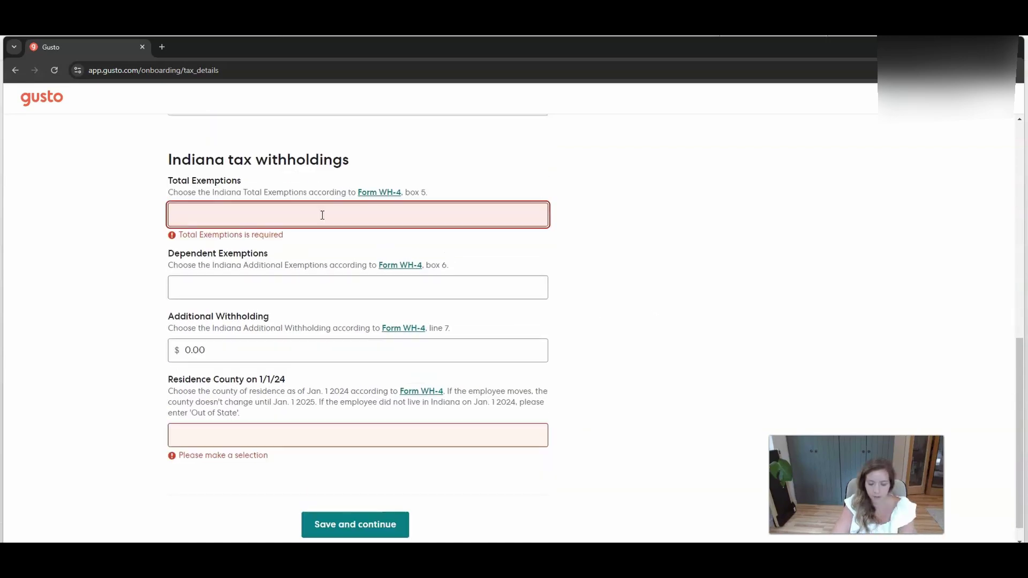
{"action": "type", "text": "0"}
{"action": "left_click", "coordinate": [274, 439]}
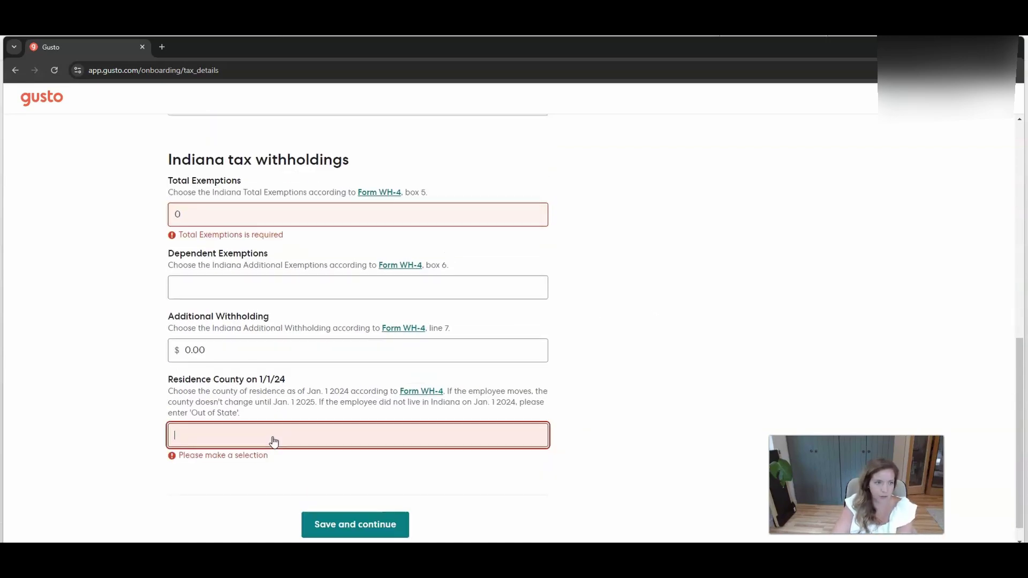
{"action": "left_click", "coordinate": [333, 525]}
{"action": "left_click", "coordinate": [182, 231]}
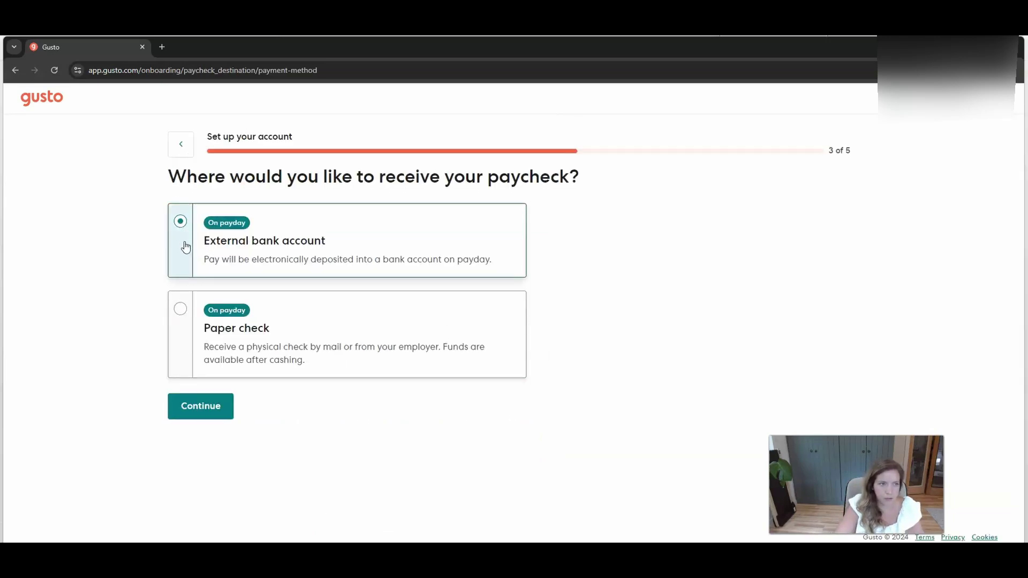
- Continue past the bank details and sign the employee's Form I-9
{"action": "left_click", "coordinate": [201, 412]}
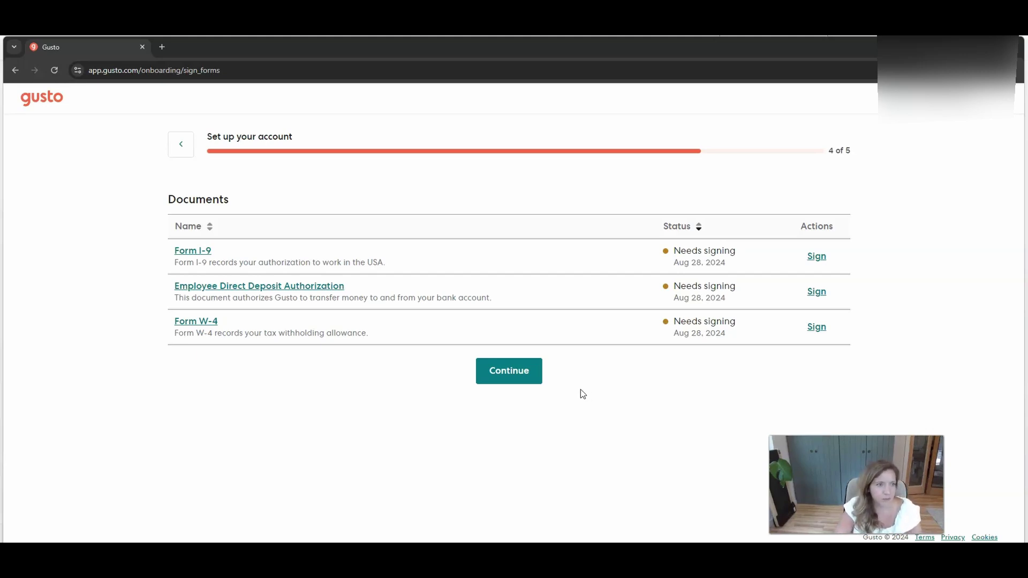
{"action": "left_click", "coordinate": [817, 256]}
{"action": "left_click", "coordinate": [230, 413]}
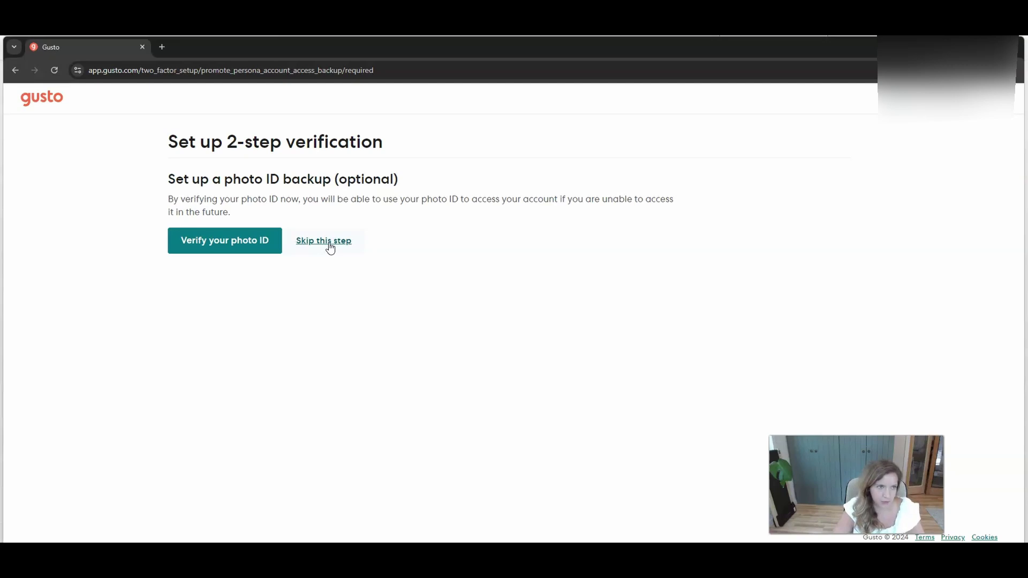
- Skip the optional photo ID backup and leave the setup-complete page for the dashboard
{"action": "left_click", "coordinate": [329, 244]}
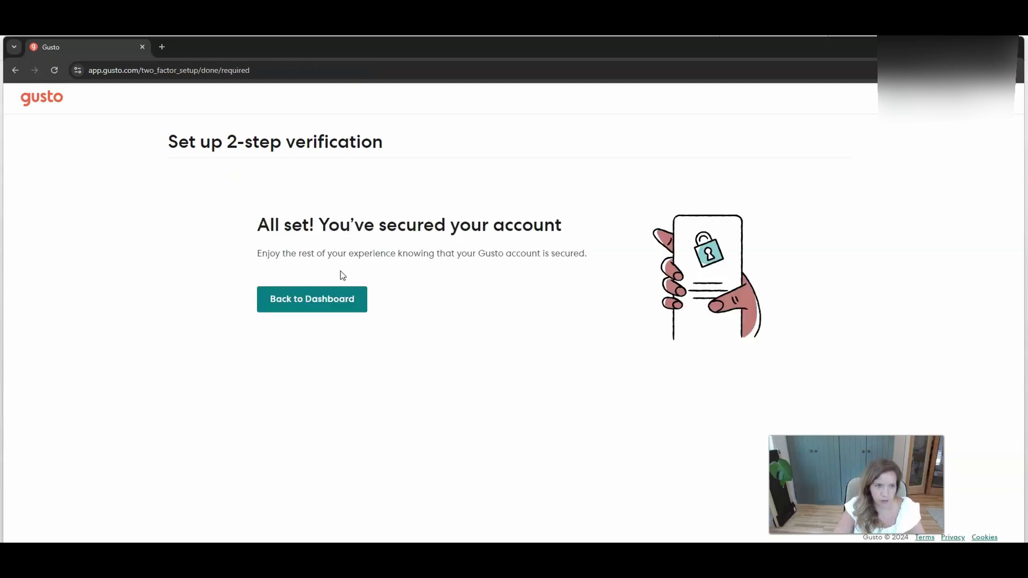
{"action": "left_click", "coordinate": [342, 305]}
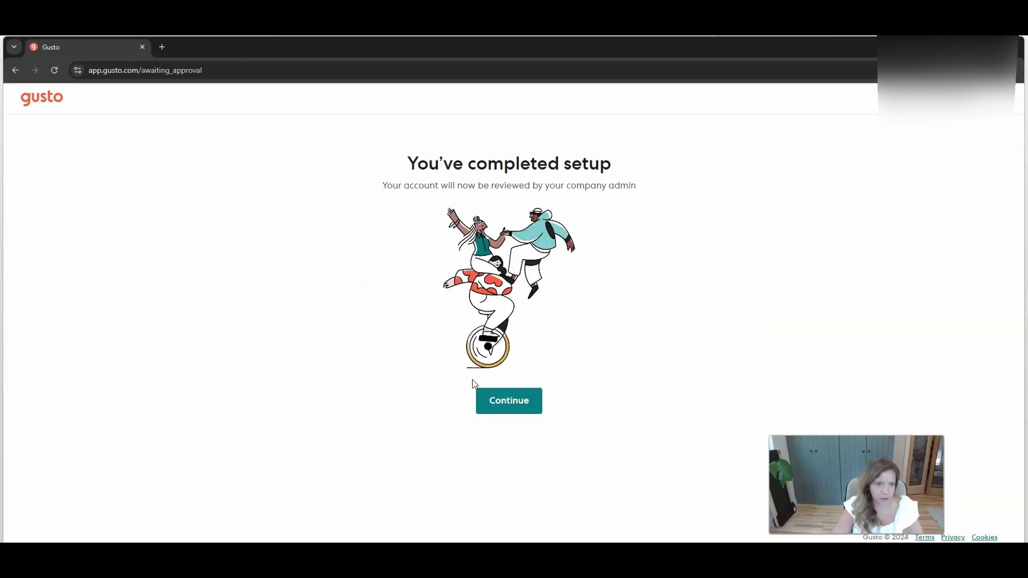
{"action": "left_click", "coordinate": [518, 405]}
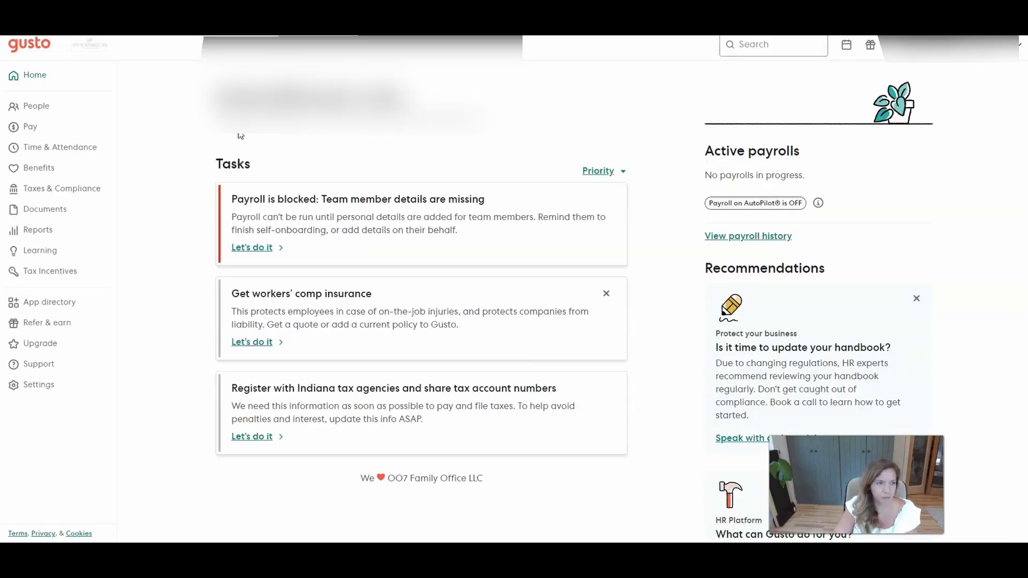
- Open Verify information for the onboarding team member and review their personal details
{"action": "scroll", "coordinate": [171, 146], "scroll_direction": "down", "scroll_amount": 1}
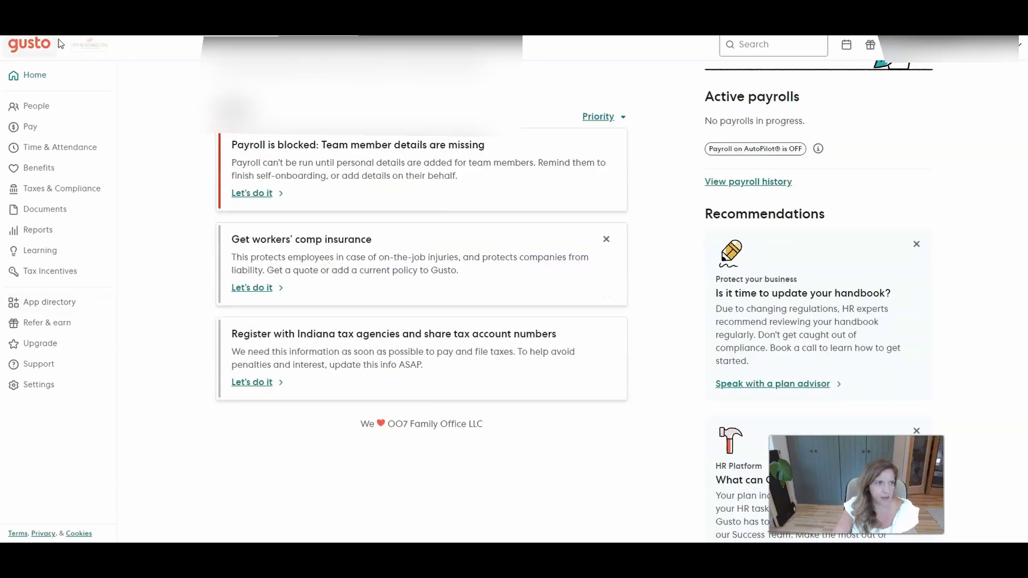
{"action": "left_click", "coordinate": [32, 106]}
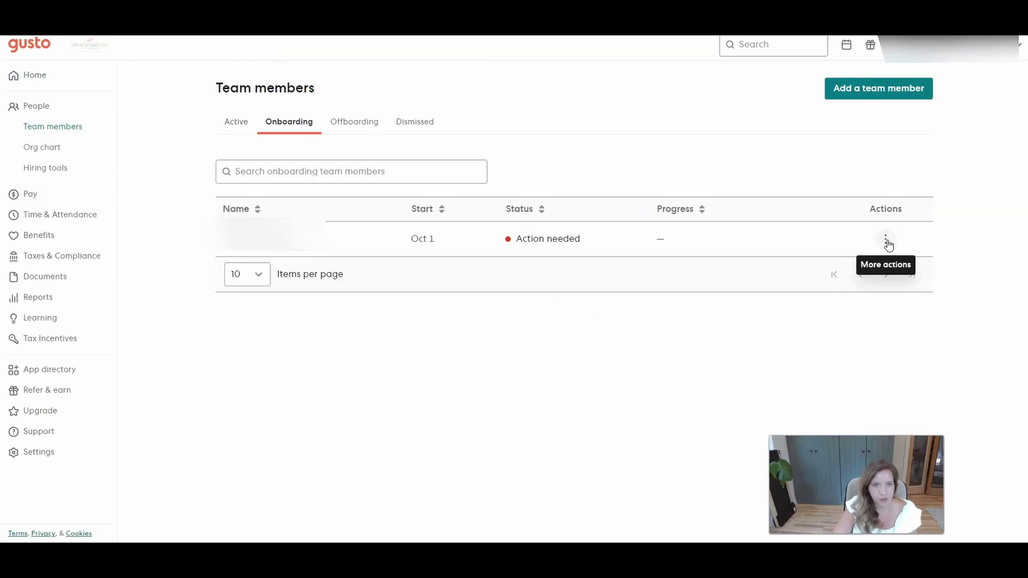
{"action": "left_click", "coordinate": [886, 238]}
{"action": "left_click", "coordinate": [892, 267]}
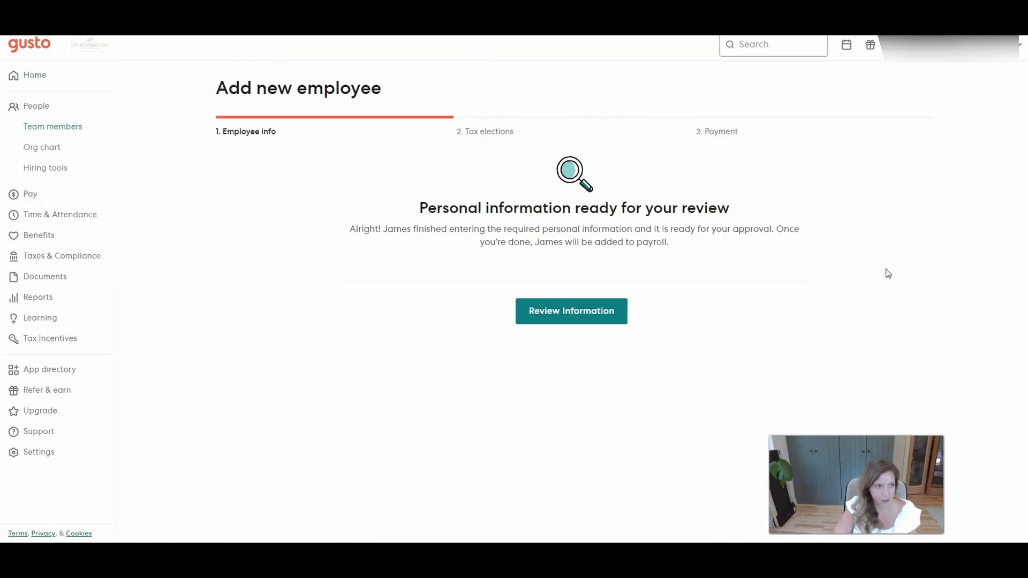
{"action": "left_click", "coordinate": [571, 310]}
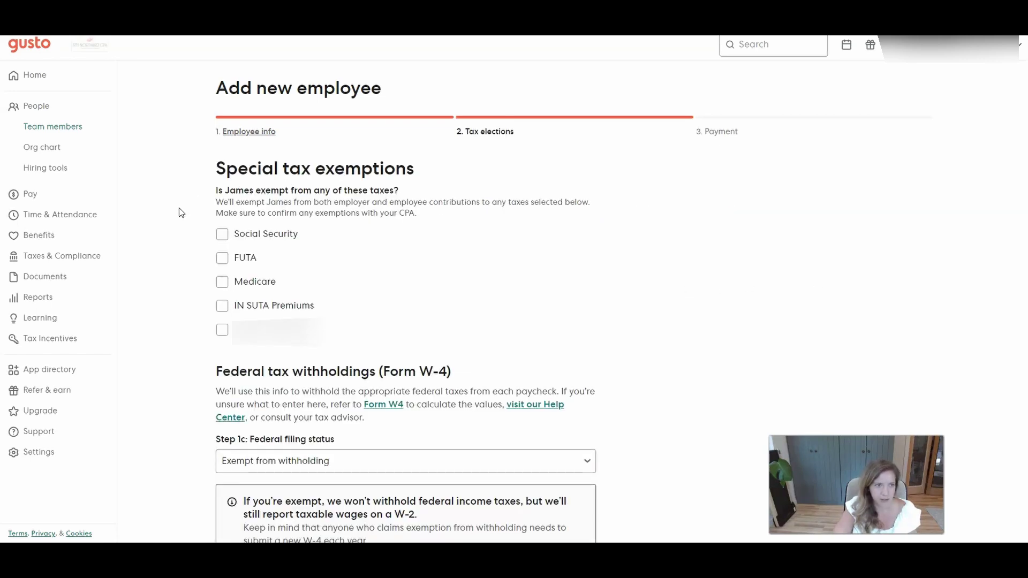
- Tick the Social Security, FUTA, Medicare, IN SUTA Premiums and fifth tax exemptions, then save
{"action": "left_click", "coordinate": [220, 233]}
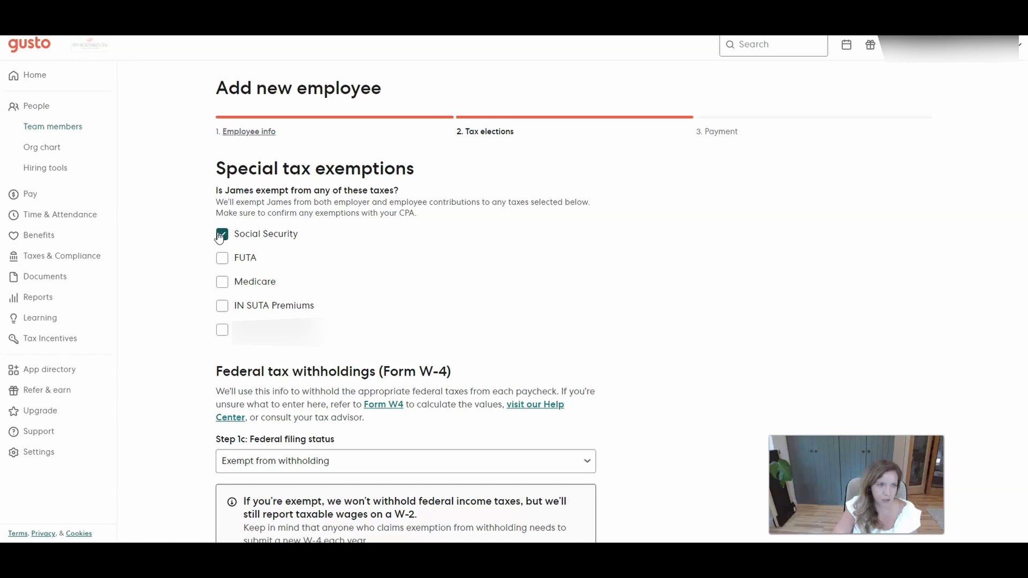
{"action": "left_click", "coordinate": [222, 260]}
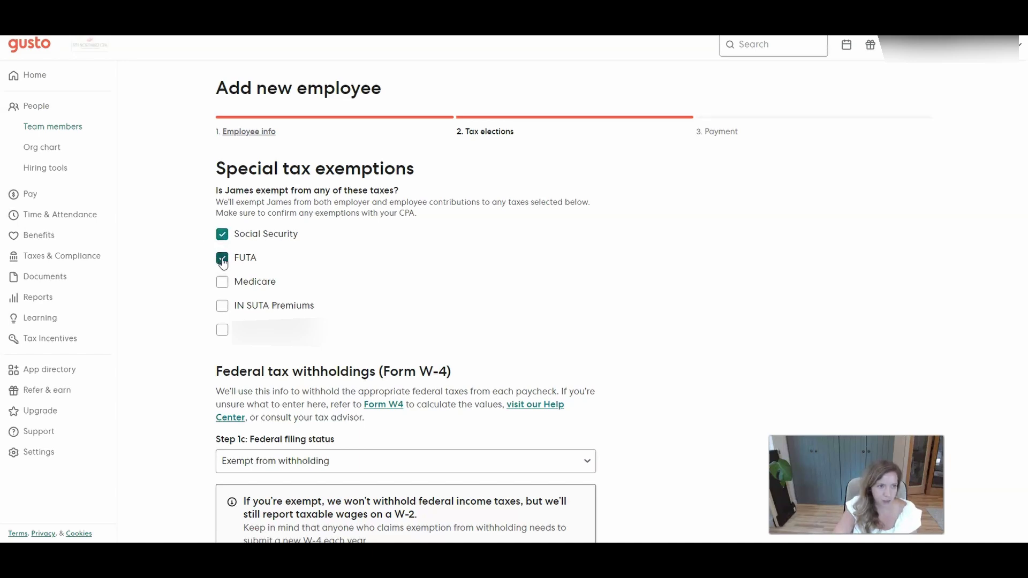
{"action": "left_click", "coordinate": [222, 283]}
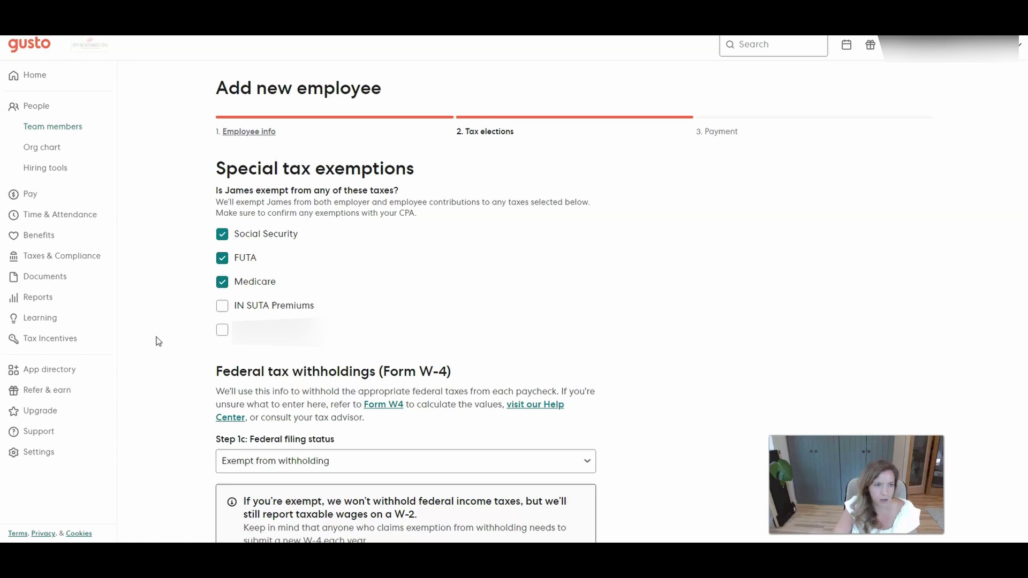
{"action": "left_click", "coordinate": [223, 332]}
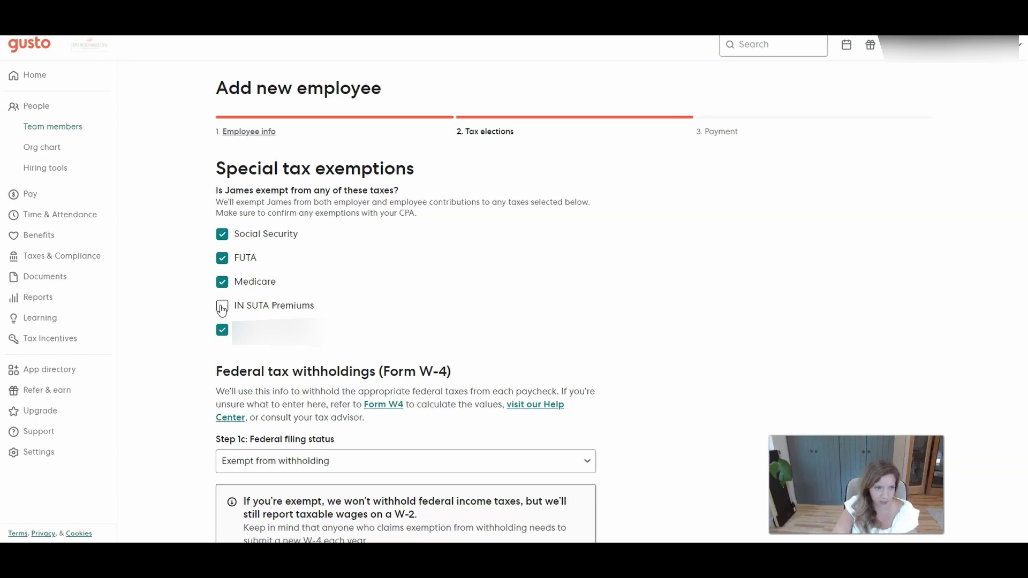
{"action": "left_click", "coordinate": [222, 308]}
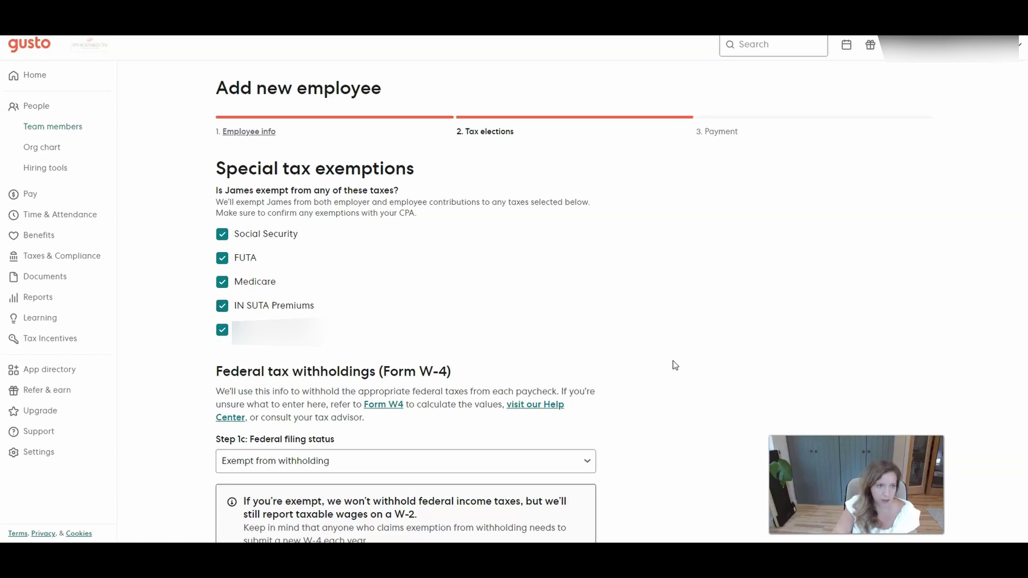
{"action": "scroll", "coordinate": [672, 368], "scroll_direction": "down", "scroll_amount": 15}
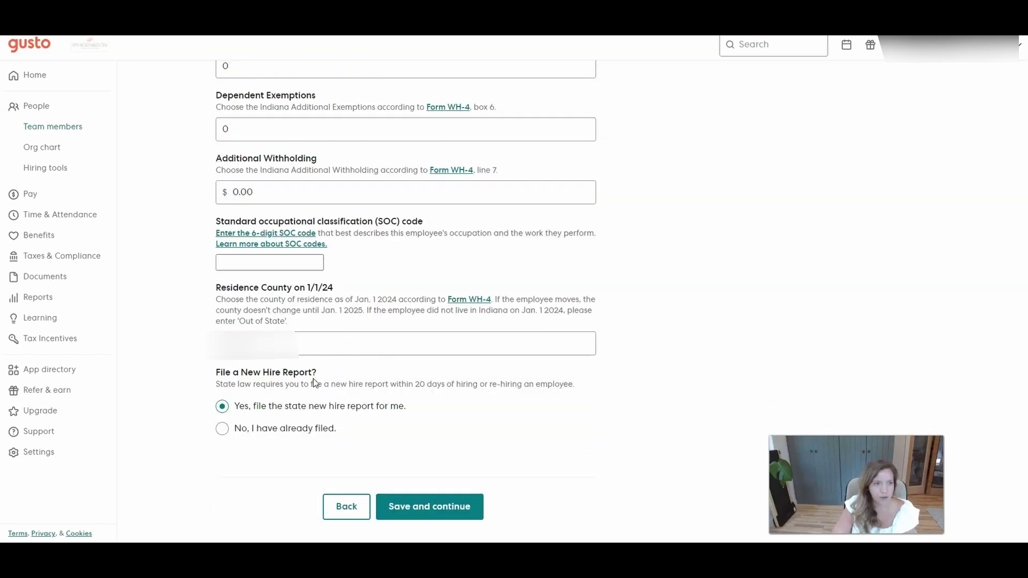
{"action": "left_click", "coordinate": [438, 507]}
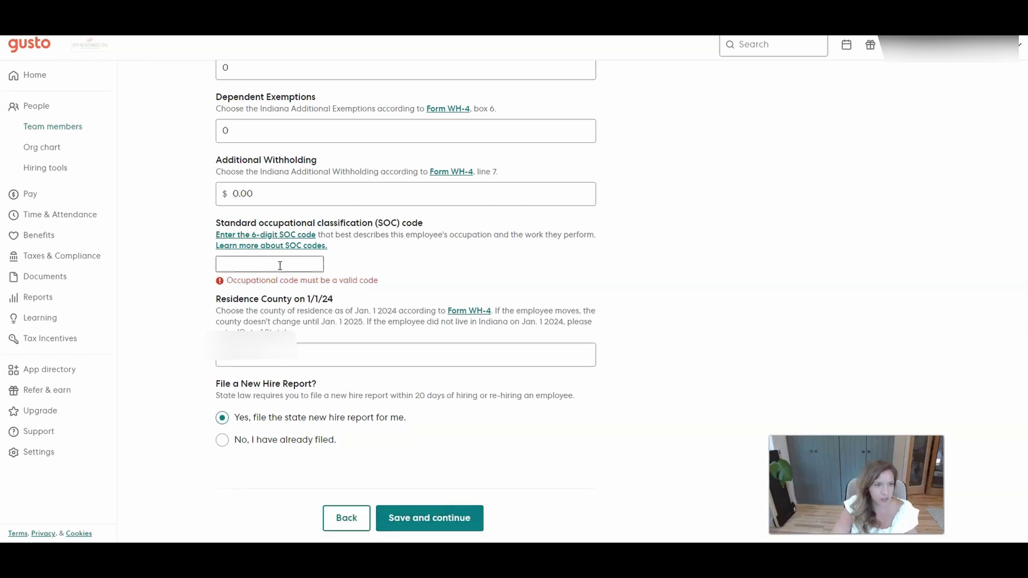
- Search OccuCoder for 'office assistant', open Office Clerks, General (43-9061), and return to Gusto
{"action": "left_click", "coordinate": [239, 237]}
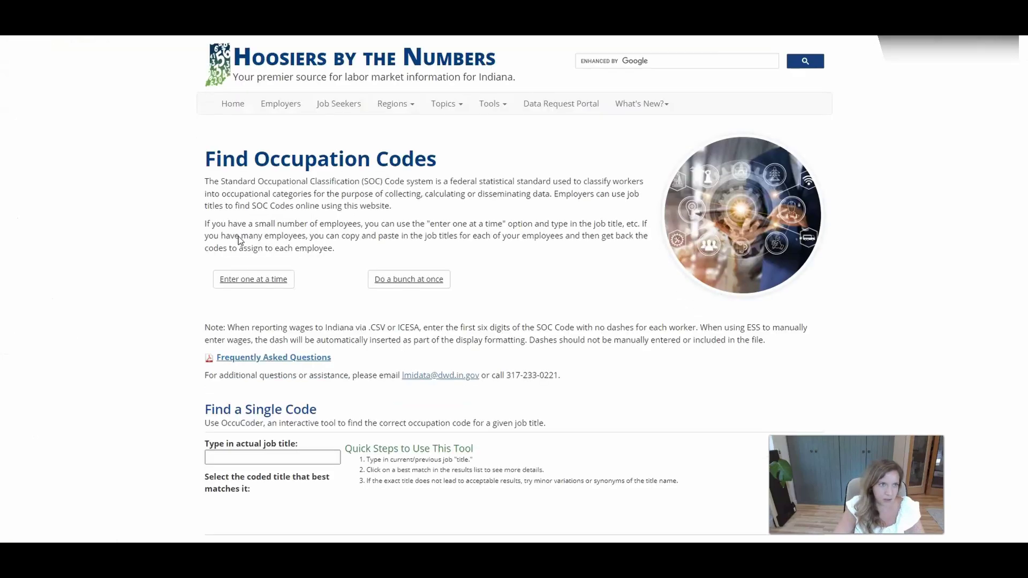
{"action": "left_click", "coordinate": [276, 458]}
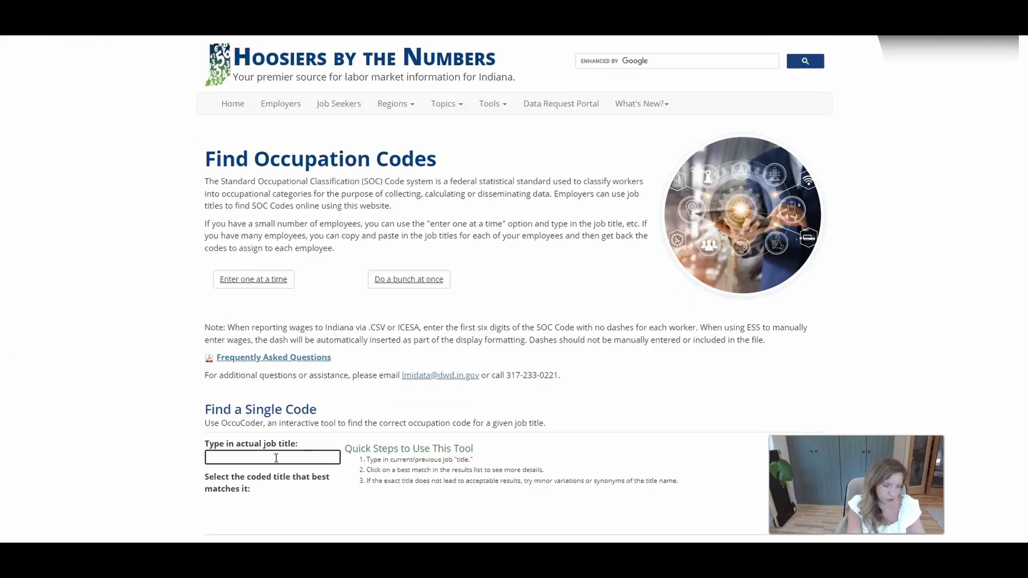
{"action": "type", "text": "office as"}
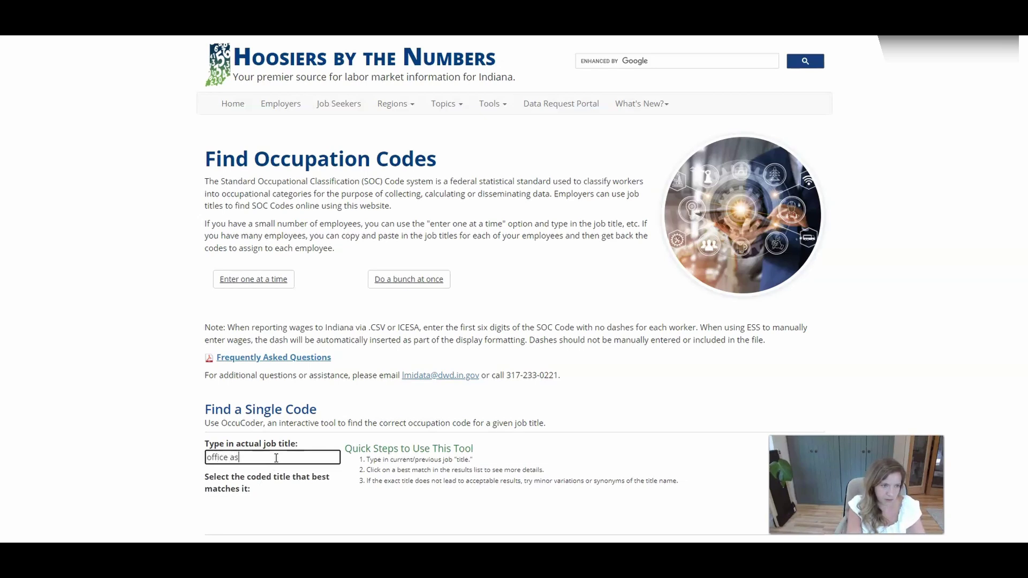
{"action": "type", "text": "sistant"}
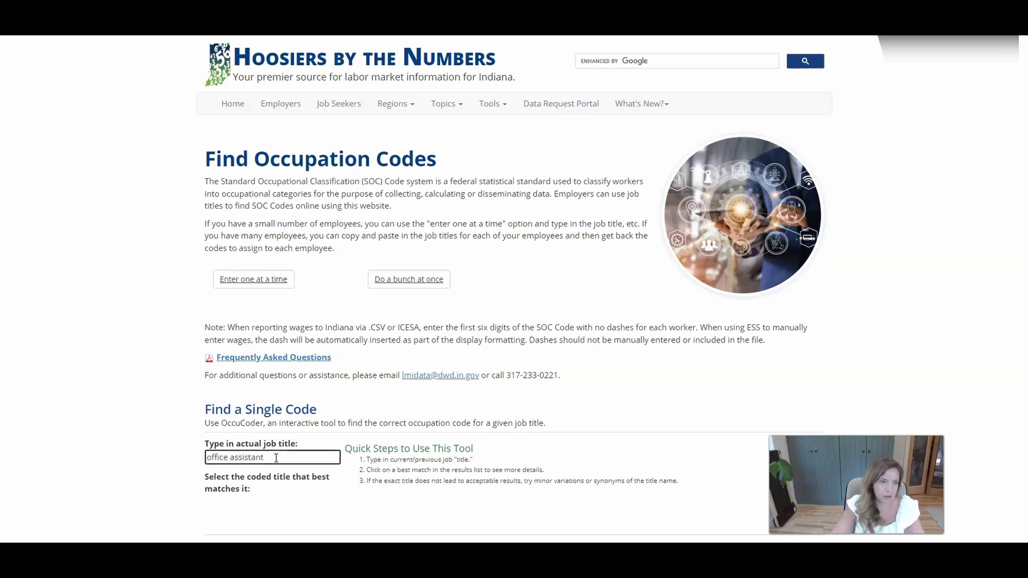
{"action": "scroll", "coordinate": [390, 496], "scroll_direction": "down", "scroll_amount": 3}
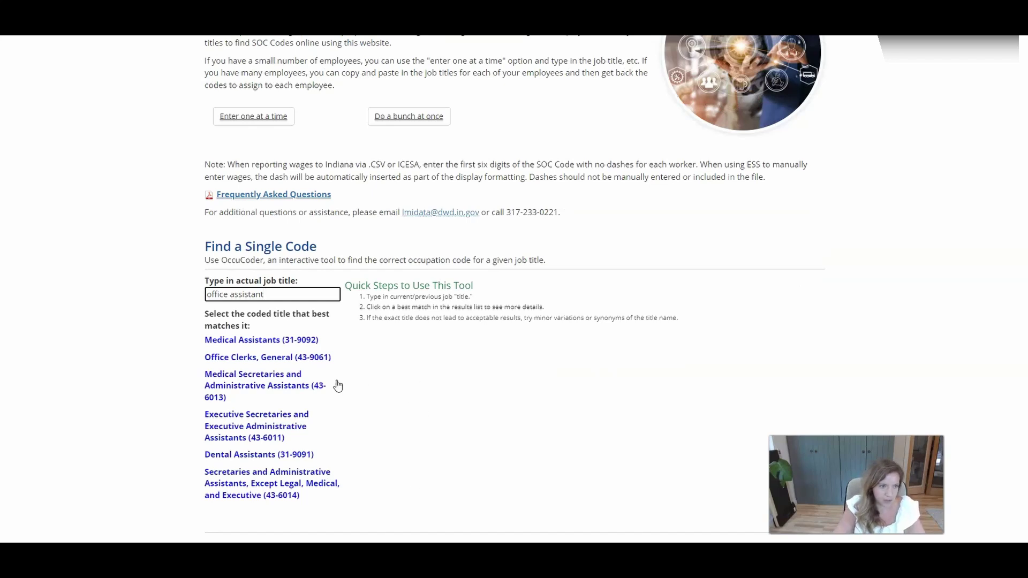
{"action": "left_click", "coordinate": [285, 358]}
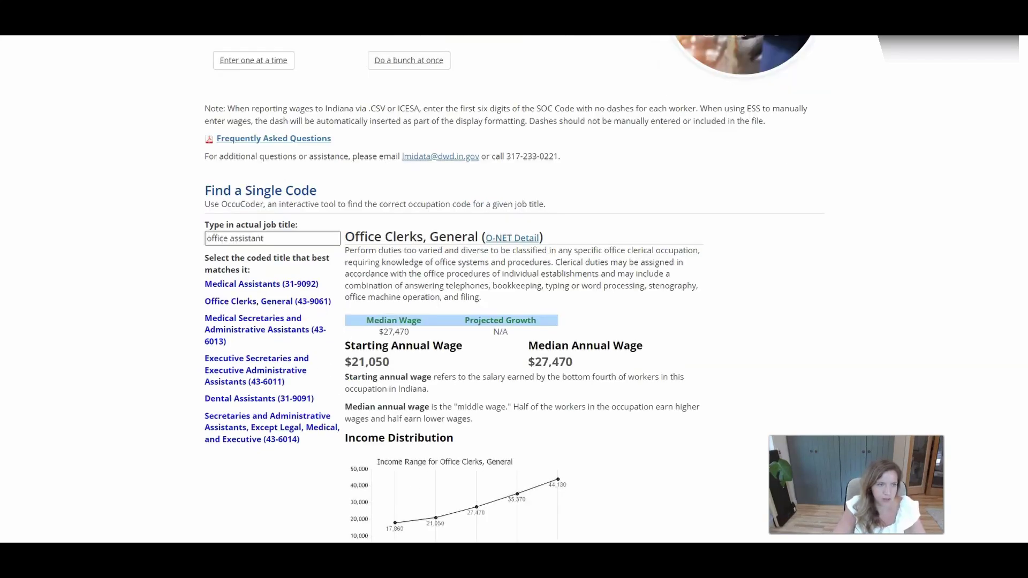
{"action": "key", "text": "alt+Tab"}
{"action": "left_click", "coordinate": [266, 266]}
- Enter SOC code 439061, save the Direct Deposit payment step, and go to the checklist
{"action": "type", "text": "439061"}
{"action": "key", "text": "Tab"}
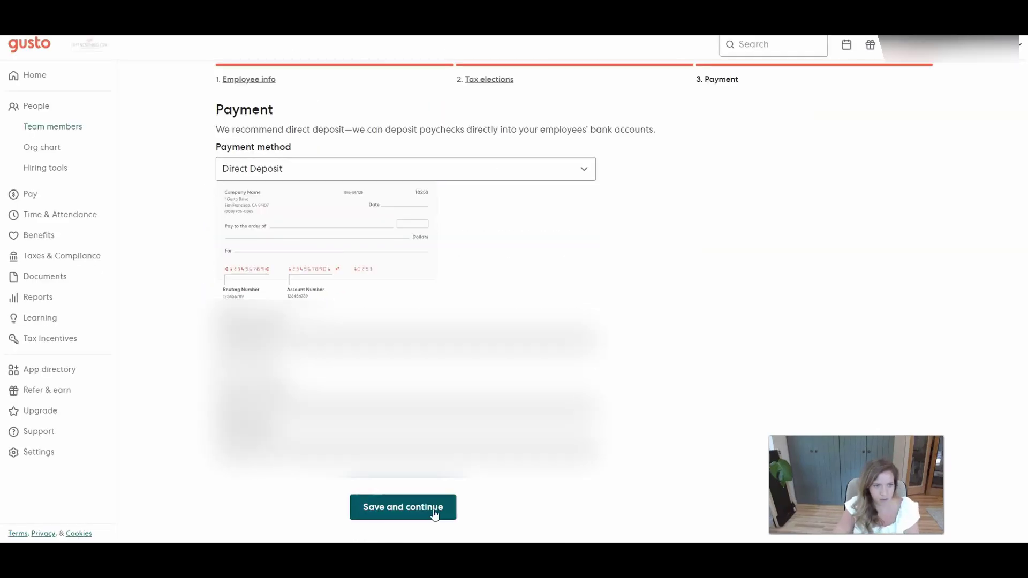
{"action": "left_click", "coordinate": [433, 511]}
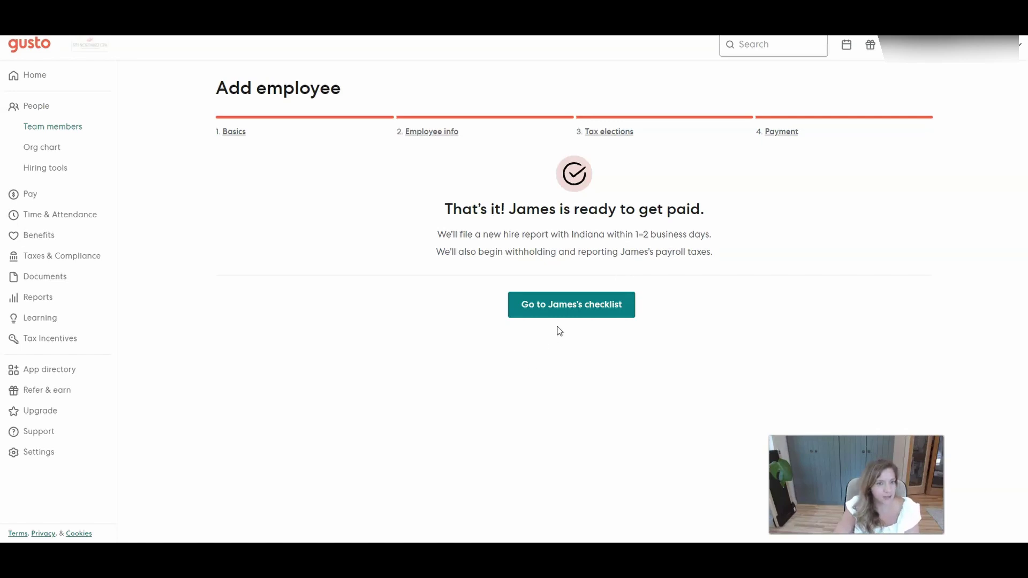
{"action": "left_click", "coordinate": [569, 311]}
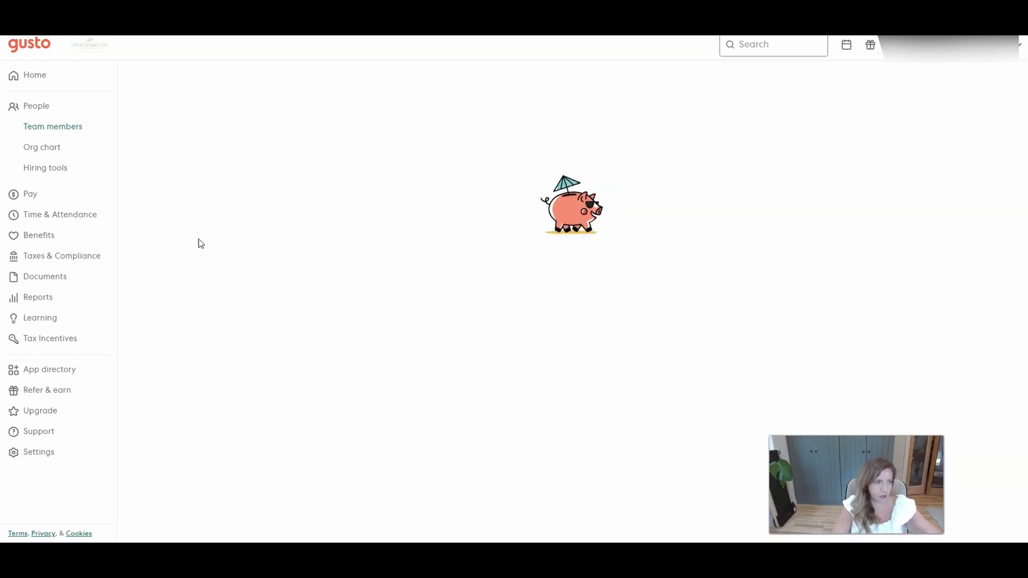
- Open Taxes & Compliance > Tax setup and scroll to the Indiana state tax account details
{"action": "left_click", "coordinate": [52, 258]}
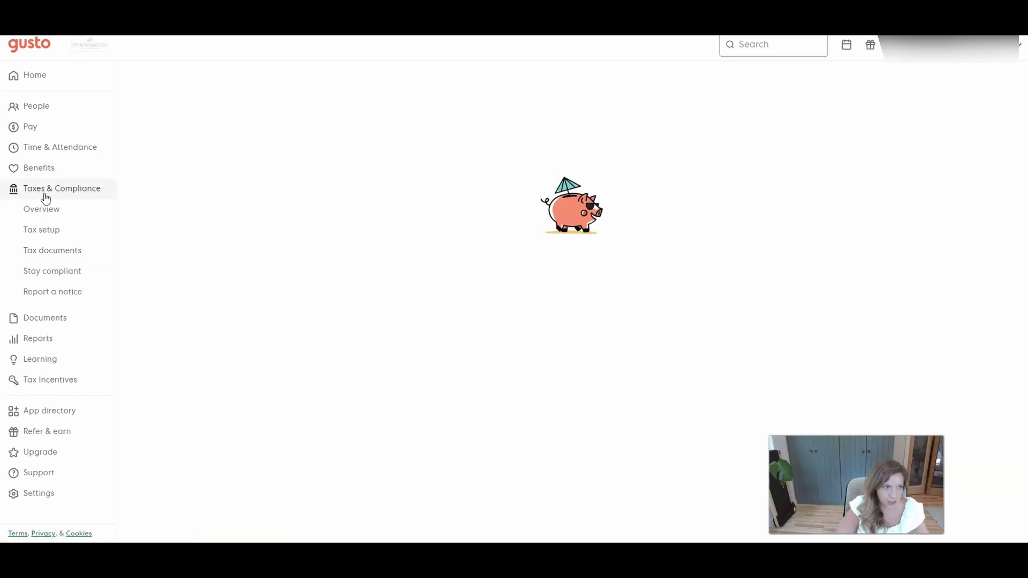
{"action": "left_click", "coordinate": [70, 231]}
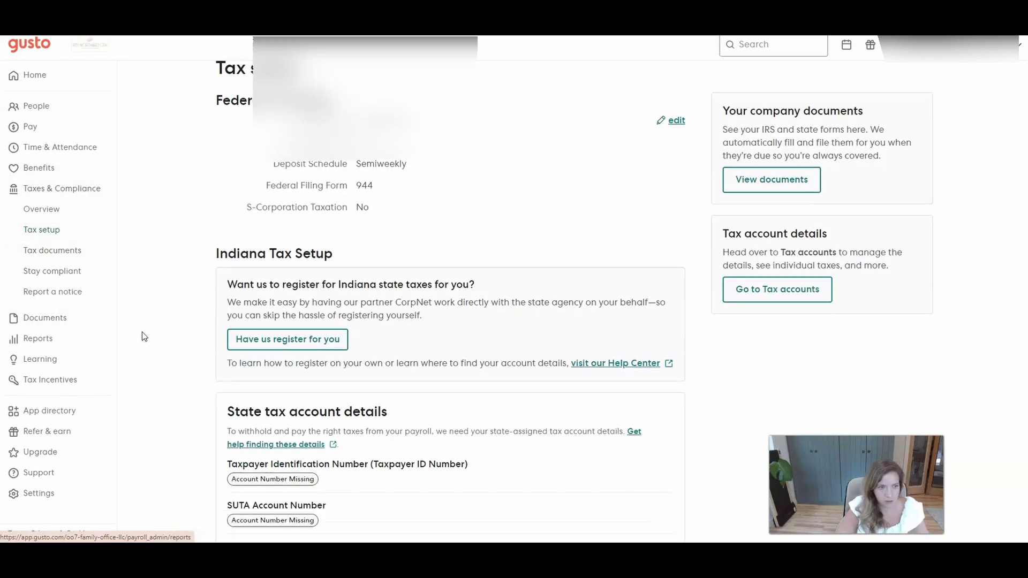
{"action": "scroll", "coordinate": [150, 340], "scroll_direction": "down", "scroll_amount": 2}
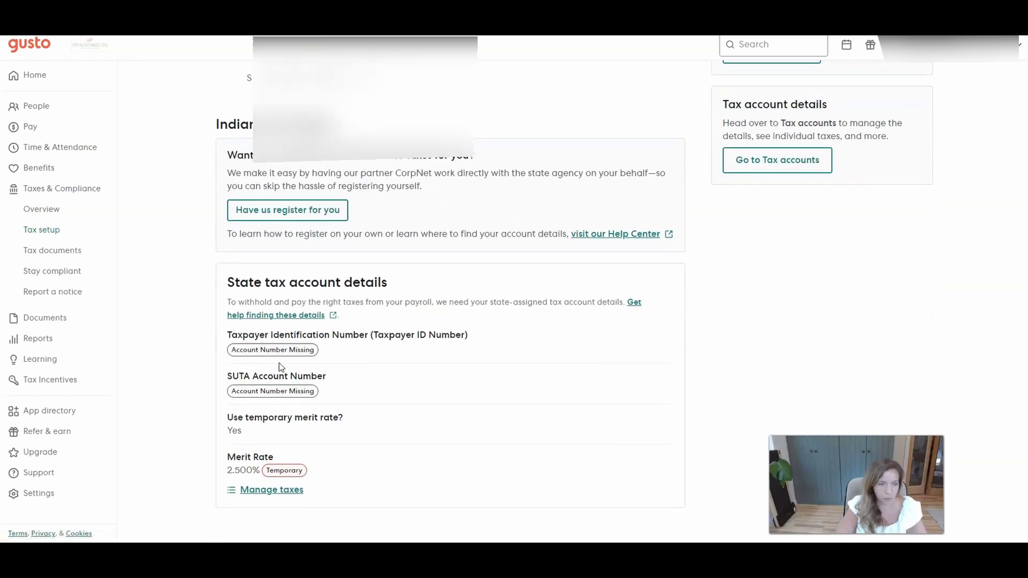